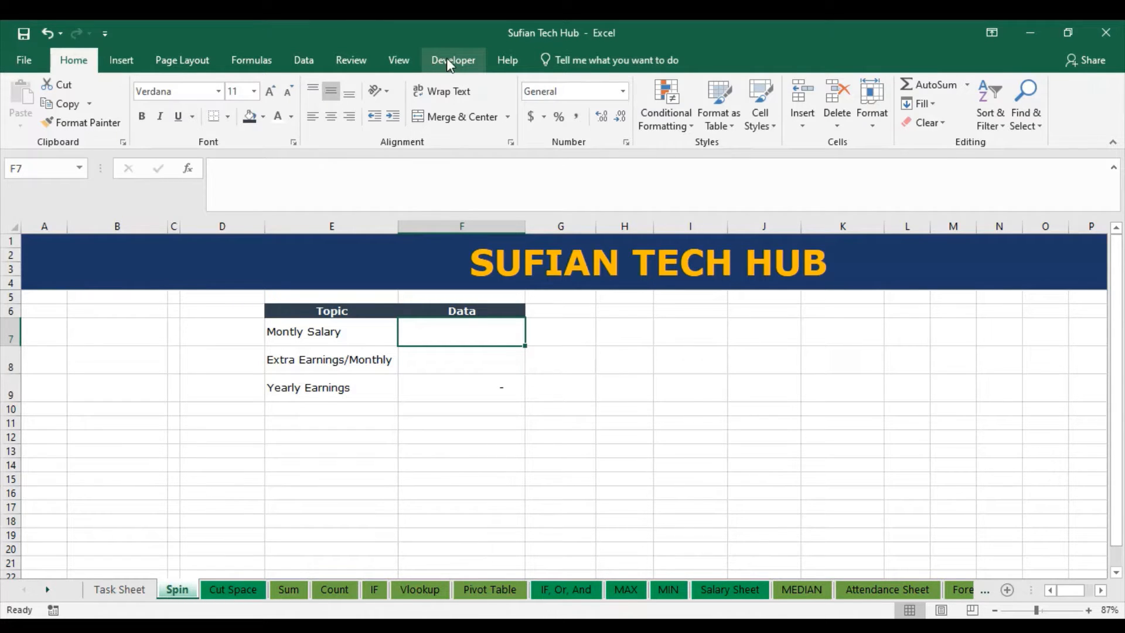
Check in the ribbon customization options that the Developer tab is enabled among the main tabs, and accept the options.
{"action": "left_click", "coordinate": [471, 54]}
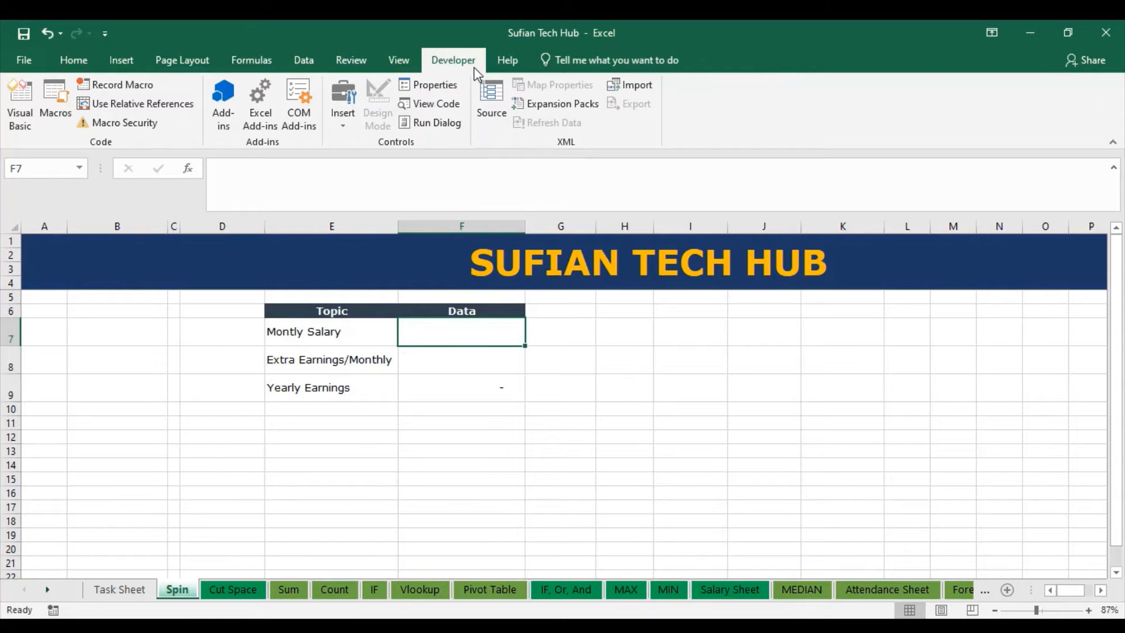
{"action": "left_click", "coordinate": [26, 59]}
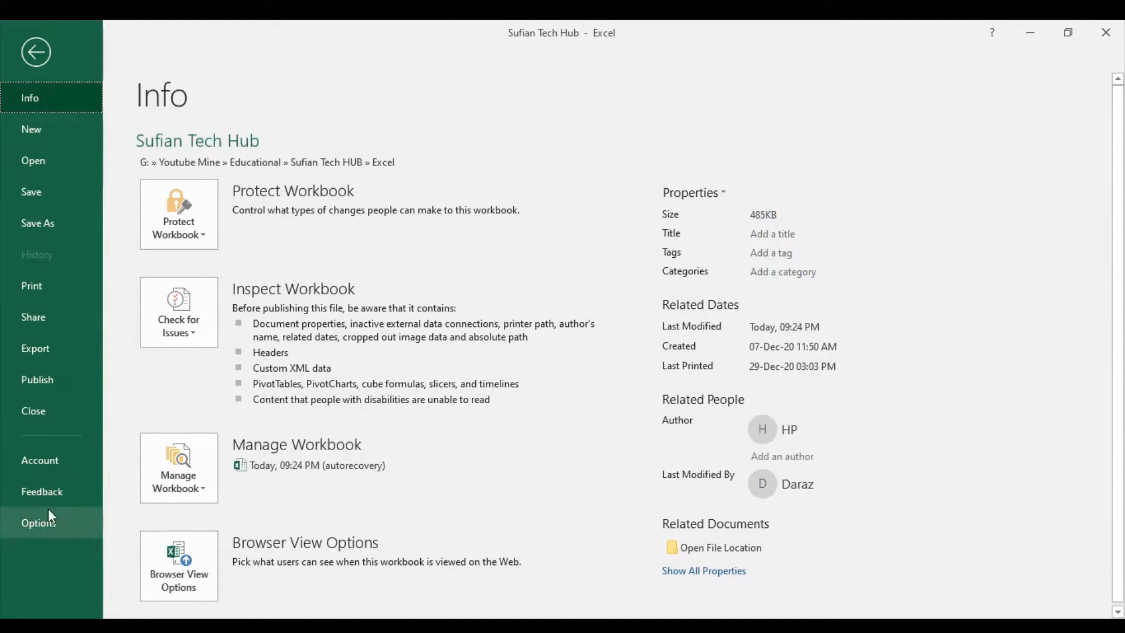
{"action": "left_click", "coordinate": [28, 522]}
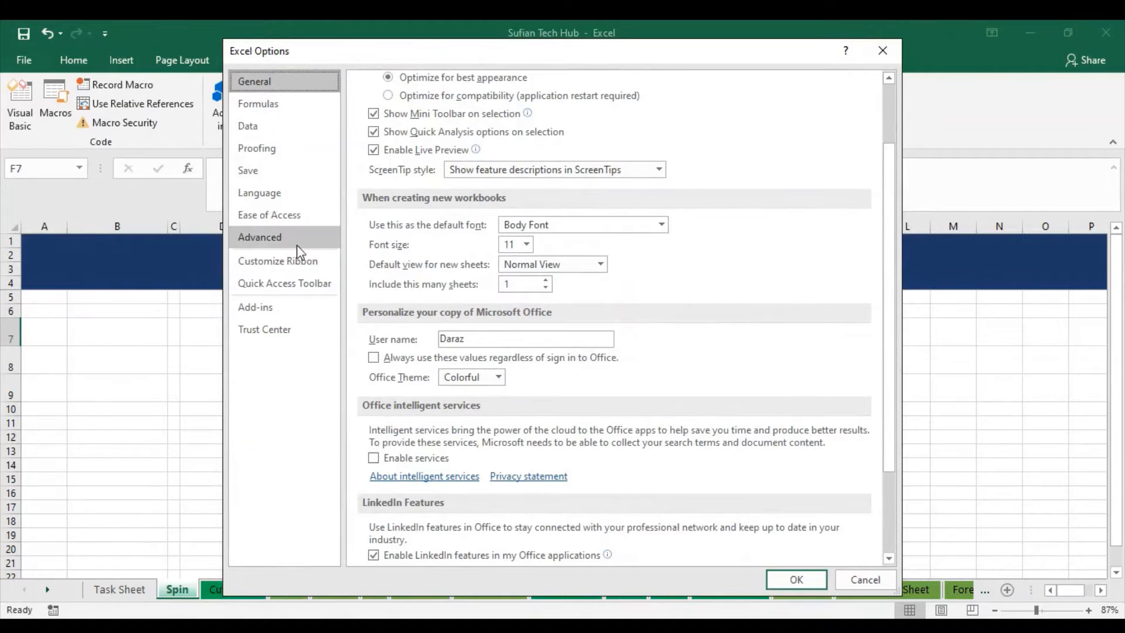
{"action": "left_click", "coordinate": [278, 268]}
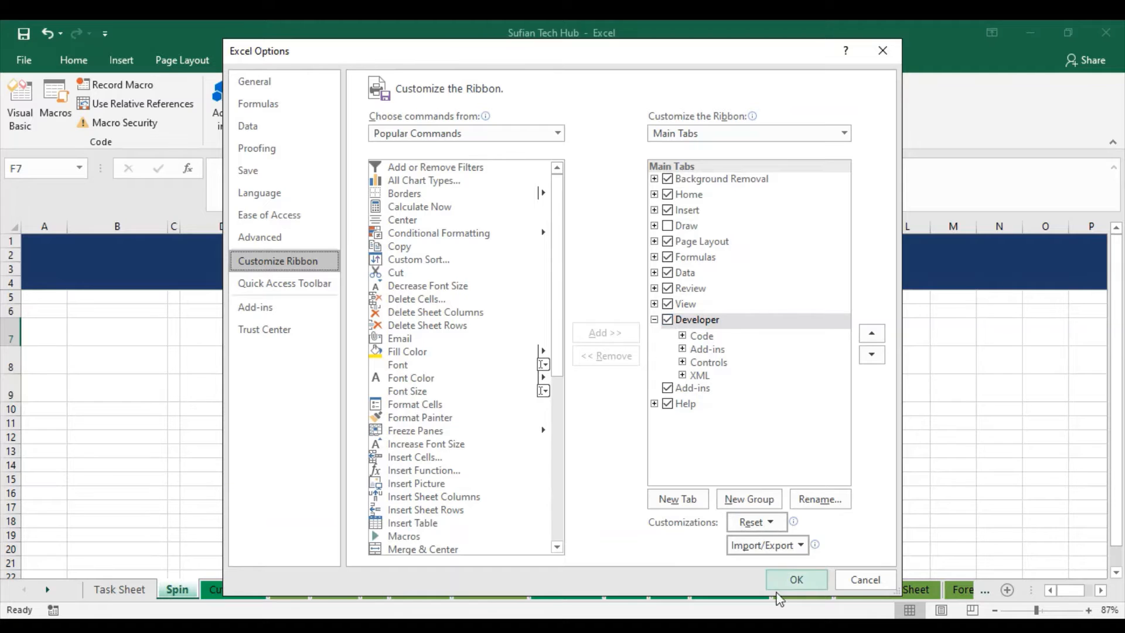
{"action": "left_click", "coordinate": [792, 577]}
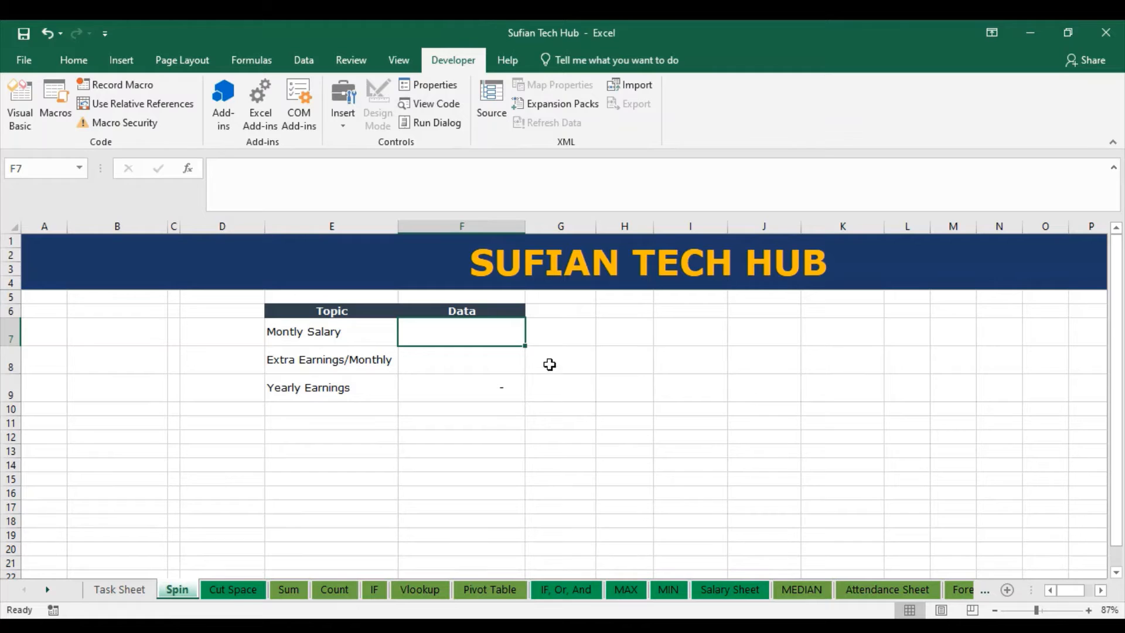
Insert a spin button form control beside the table, spanning about columns H to I and rows 6 to 8.
{"action": "left_click", "coordinate": [347, 125]}
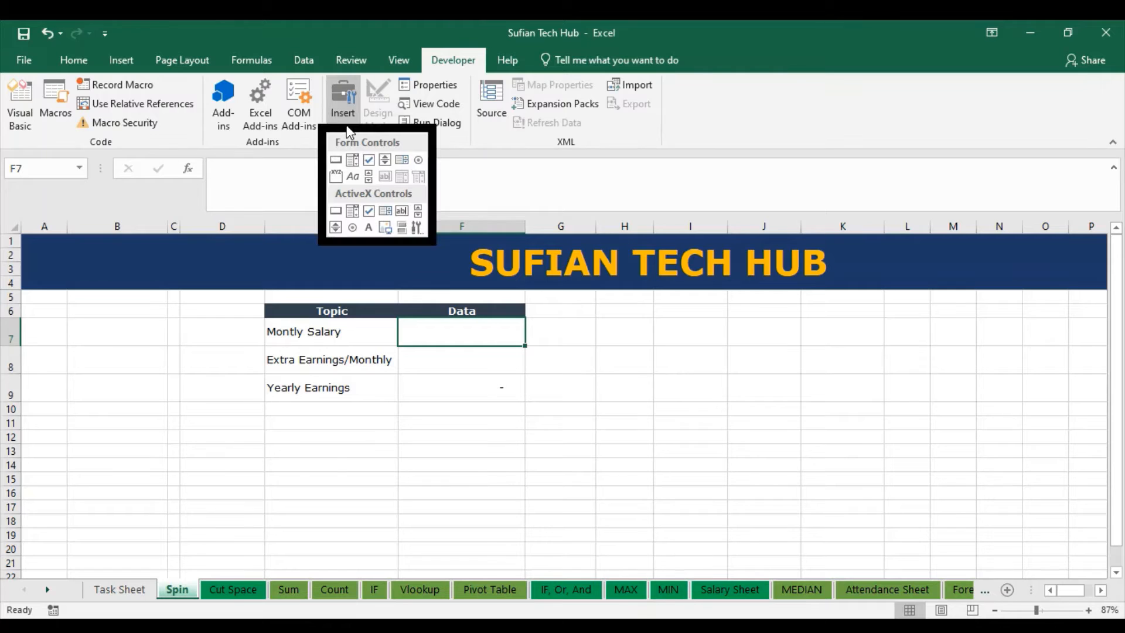
{"action": "left_click", "coordinate": [384, 160]}
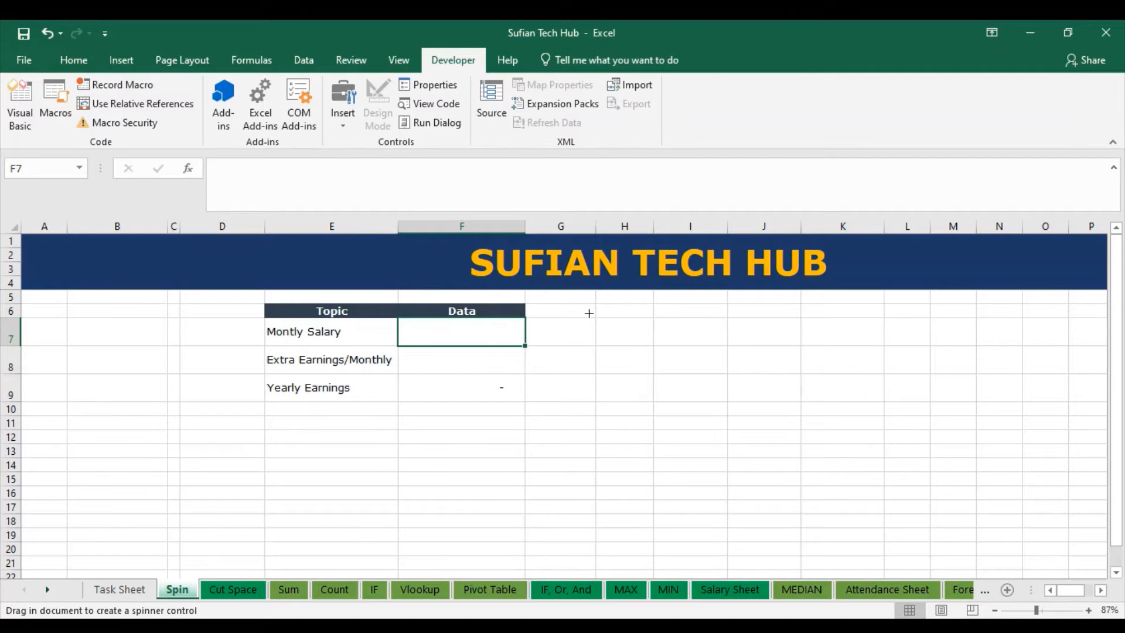
{"action": "mouse_move", "coordinate": [589, 313]}
{"action": "left_mouse_down"}
{"action": "mouse_move", "coordinate": [640, 343]}
{"action": "mouse_move", "coordinate": [717, 358]}
{"action": "left_mouse_up"}
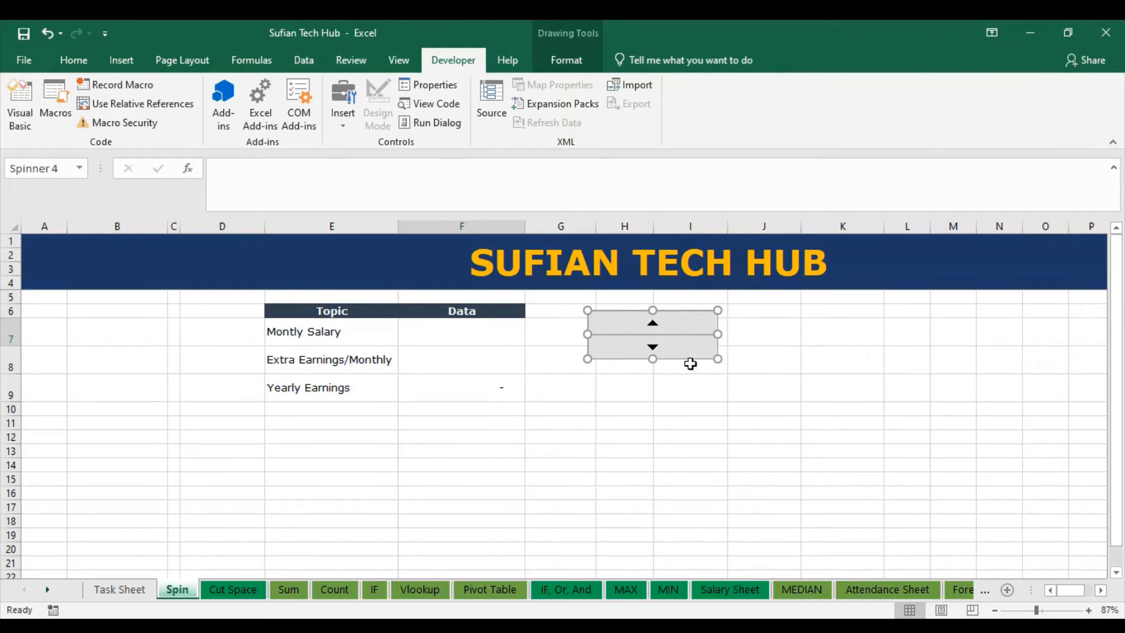
Duplicate the spin button and place the copy directly below the original, around rows 9 to 11.
{"action": "right_click", "coordinate": [682, 344]}
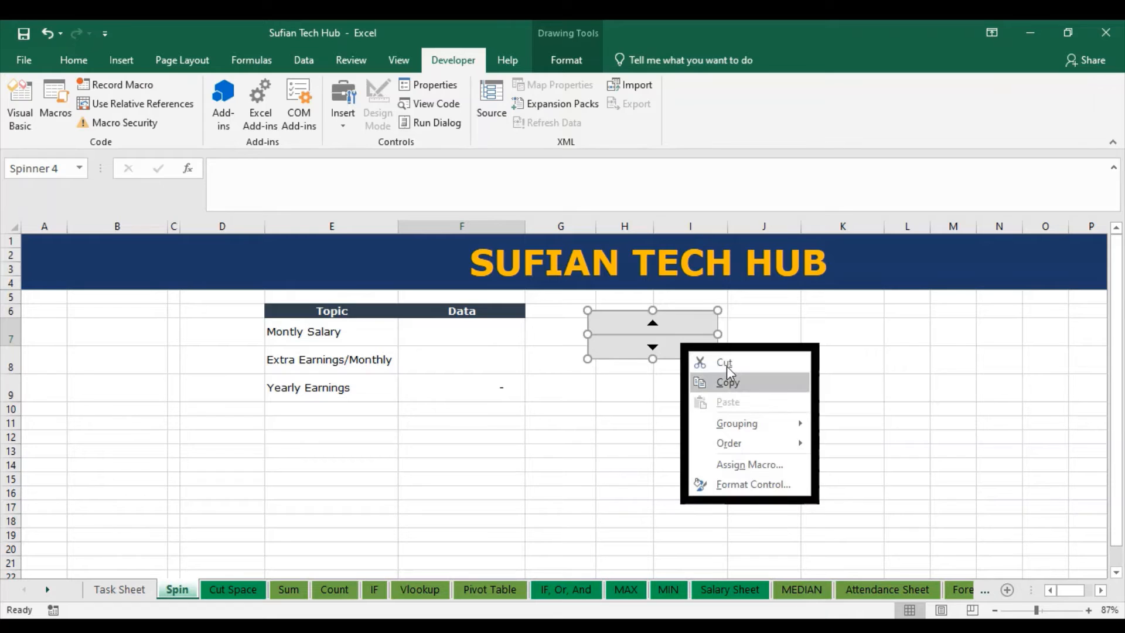
{"action": "left_click", "coordinate": [693, 340]}
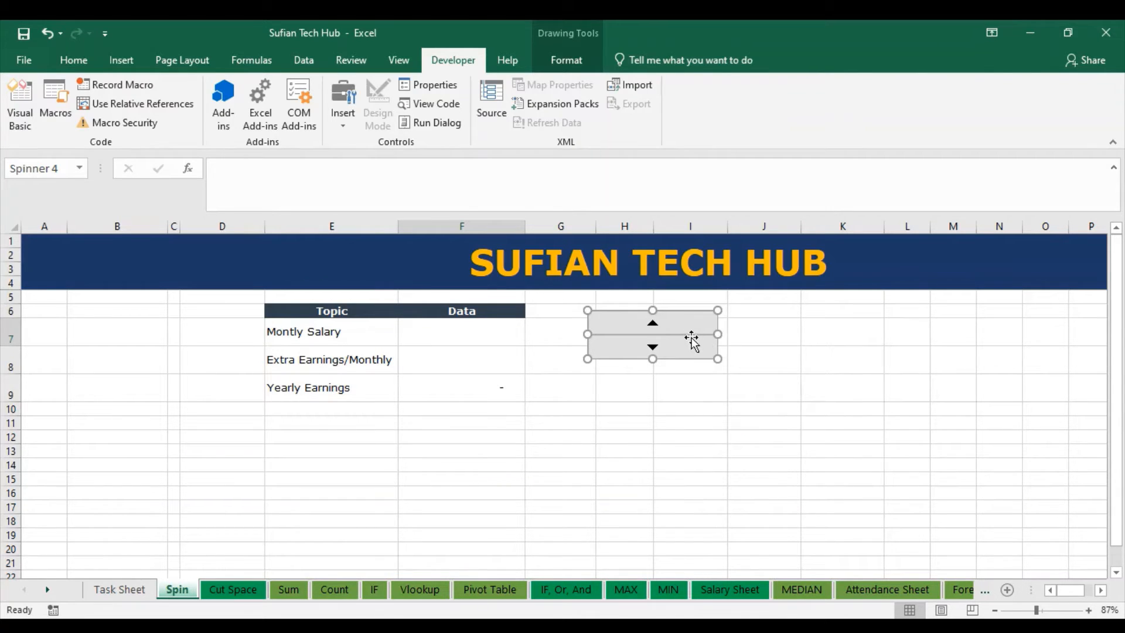
{"action": "mouse_move", "coordinate": [691, 335]}
{"action": "left_mouse_down"}
{"action": "mouse_move", "coordinate": [695, 401]}
{"action": "mouse_move", "coordinate": [693, 390]}
{"action": "left_mouse_up"}
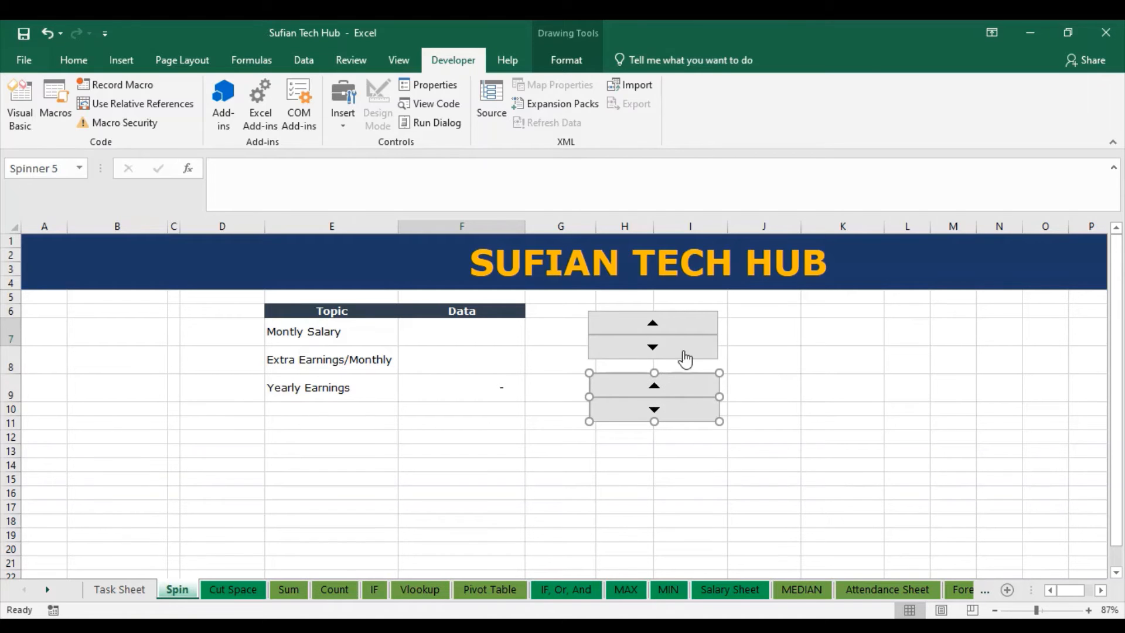
{"action": "left_click", "coordinate": [827, 358]}
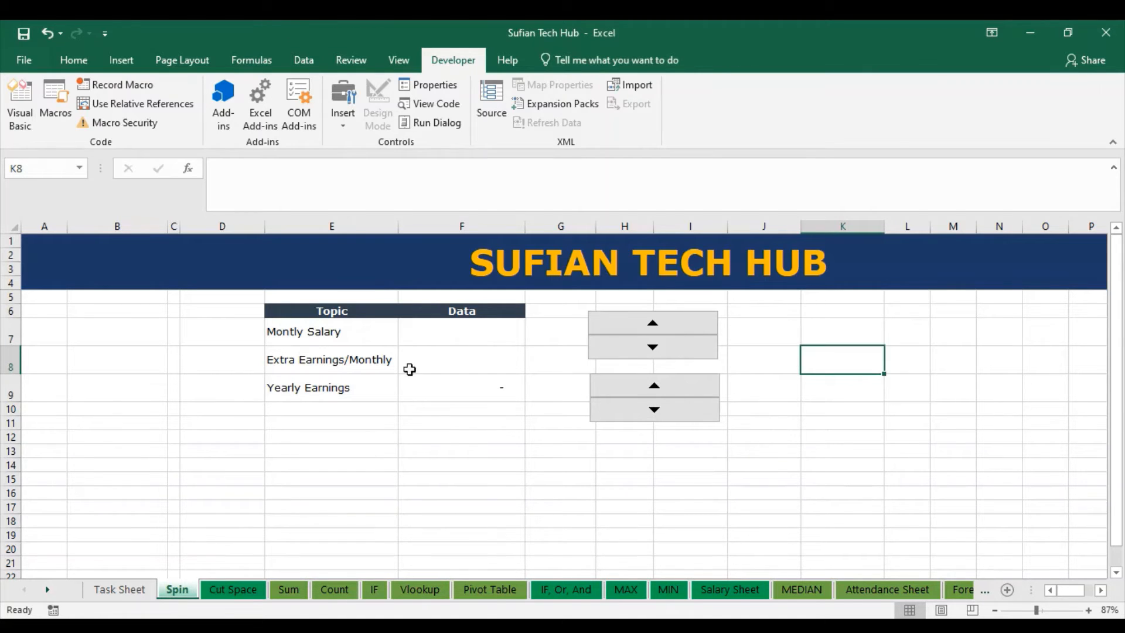
Review the Montly Salary, Extra Earnings/Monthly and Yearly Earnings rows and their data cells.
{"action": "left_click", "coordinate": [351, 316]}
{"action": "left_click", "coordinate": [347, 329]}
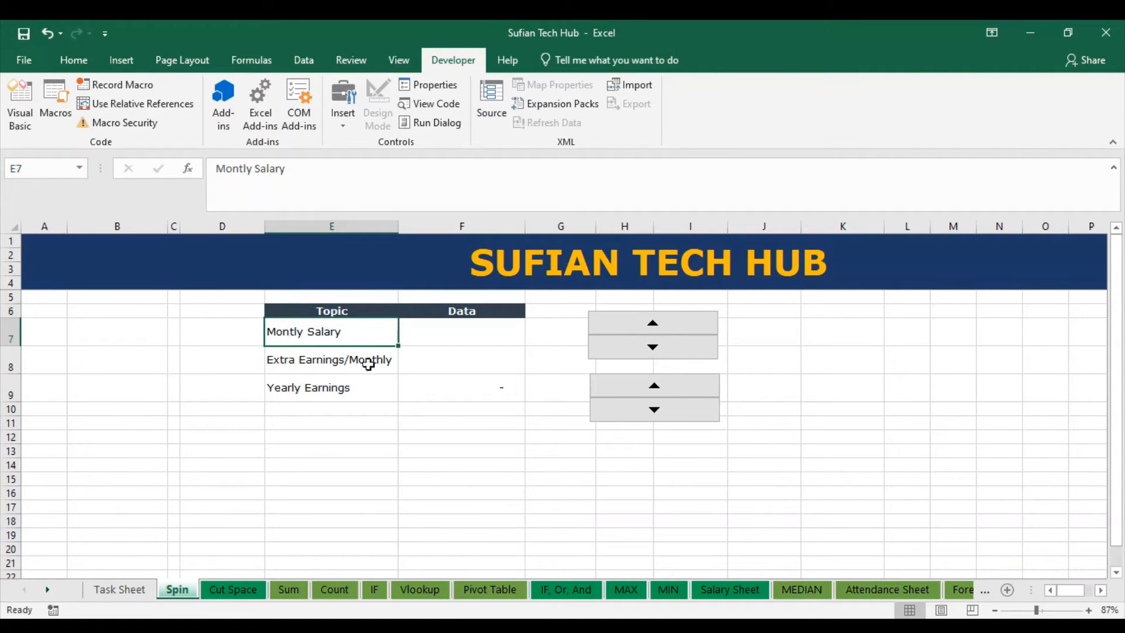
{"action": "left_click", "coordinate": [372, 361]}
{"action": "left_click", "coordinate": [362, 393]}
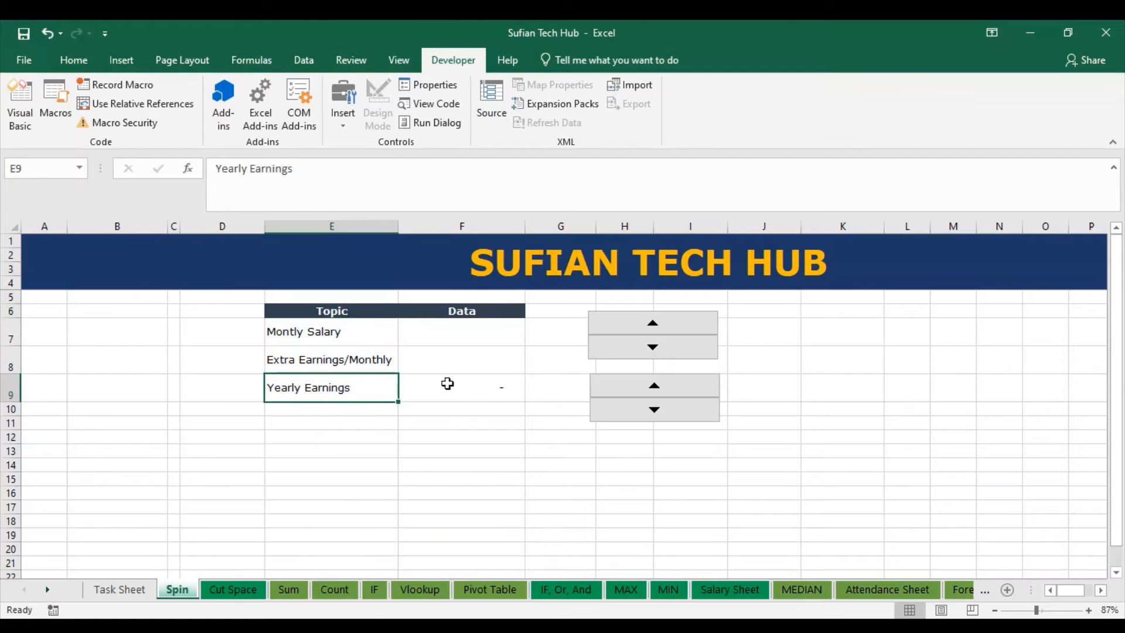
{"action": "left_click", "coordinate": [448, 384]}
{"action": "left_click", "coordinate": [496, 438]}
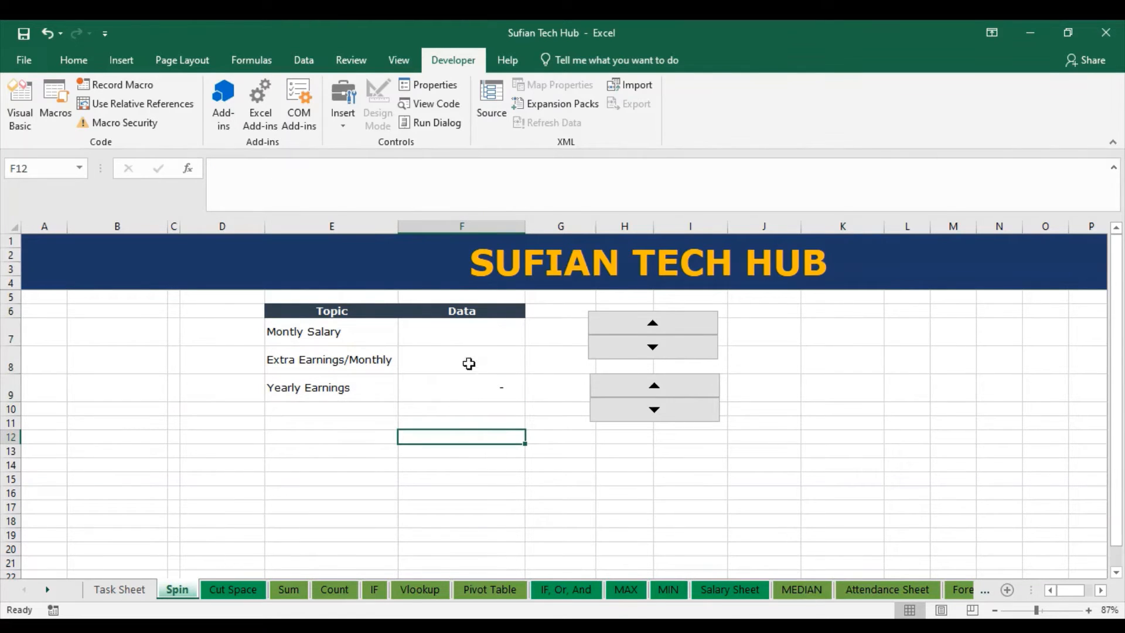
{"action": "left_click_drag", "start_coordinate": [492, 331], "coordinate": [493, 369]}
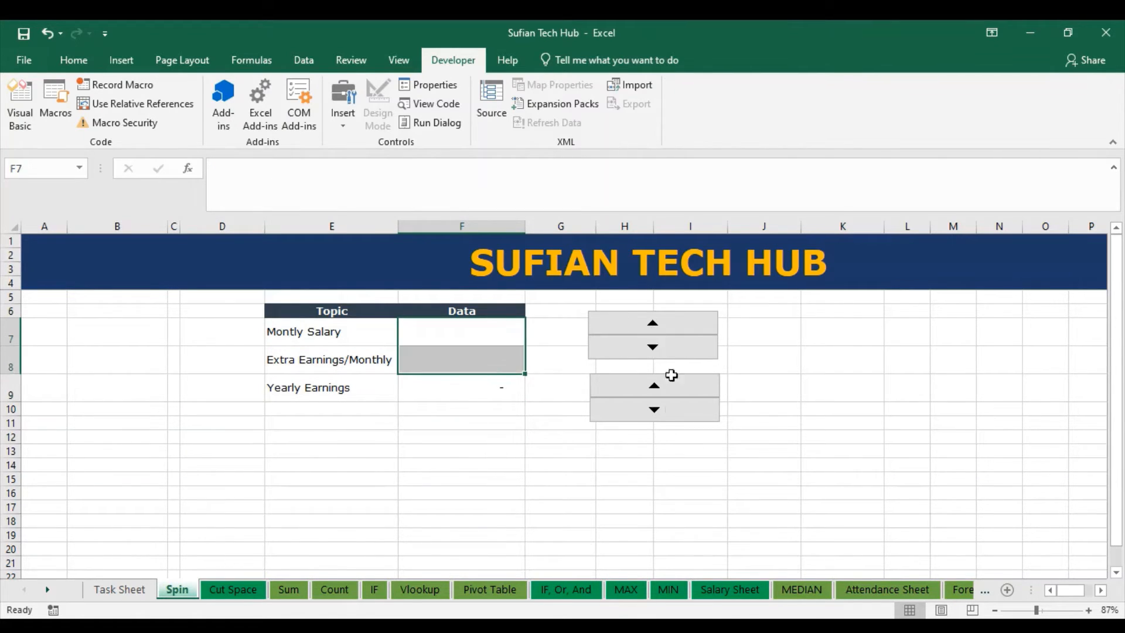
{"action": "left_click", "coordinate": [938, 392]}
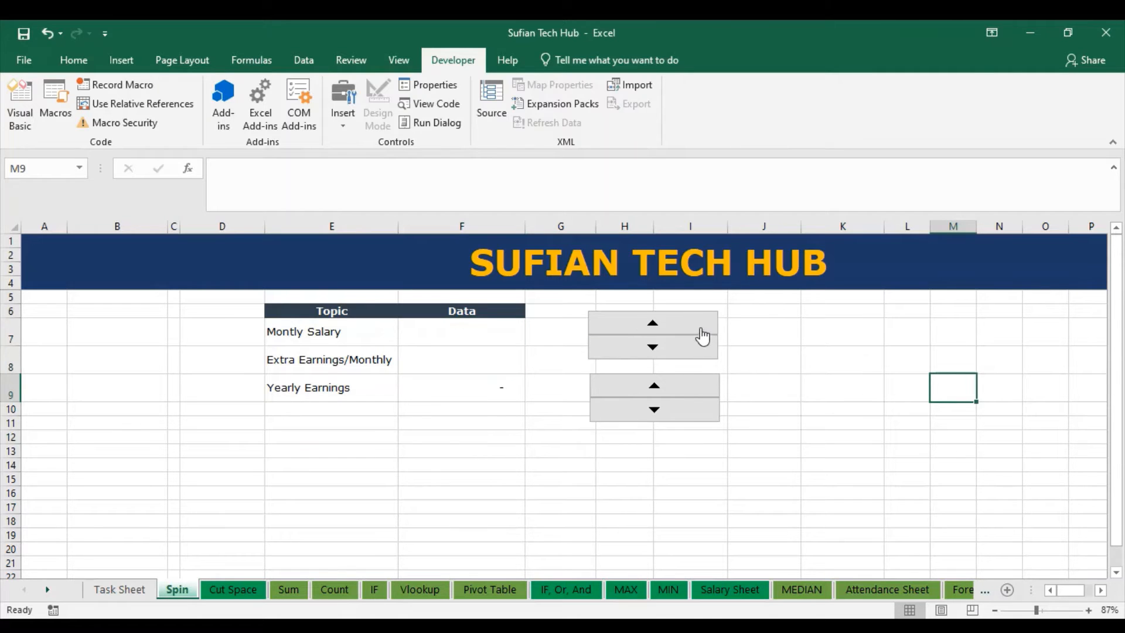
Move both spin buttons closer to the Data column, starting in column G and stacked in line with each other.
{"action": "left_click", "coordinate": [699, 328]}
{"action": "left_click", "coordinate": [694, 345]}
{"action": "right_click", "coordinate": [694, 348]}
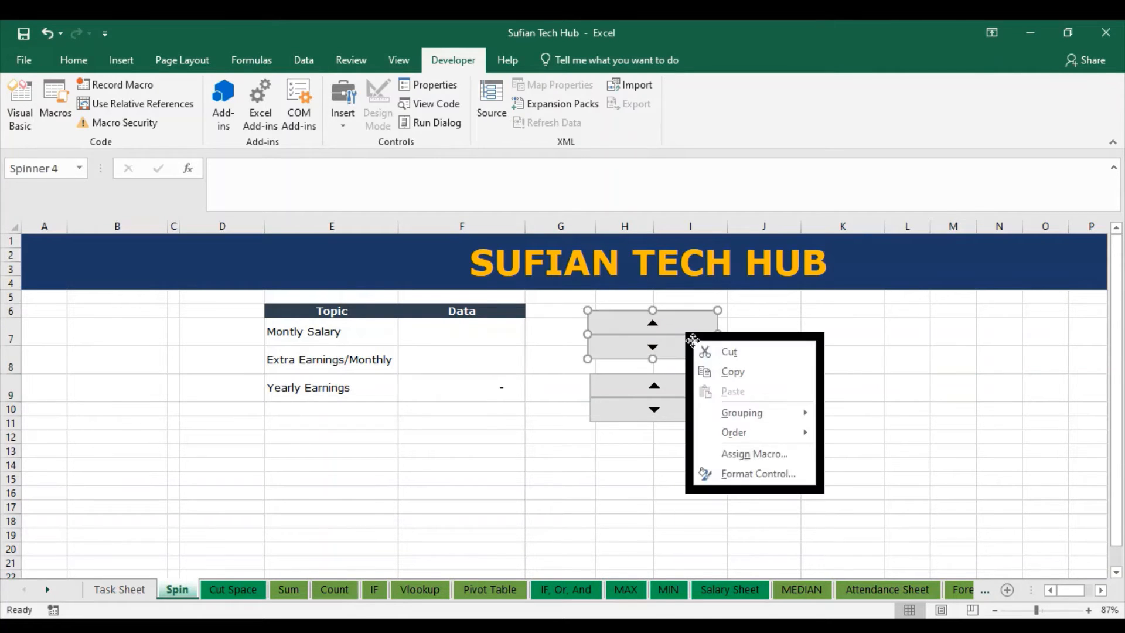
{"action": "key", "text": "Escape"}
{"action": "left_click_drag", "start_coordinate": [705, 329], "coordinate": [665, 329]}
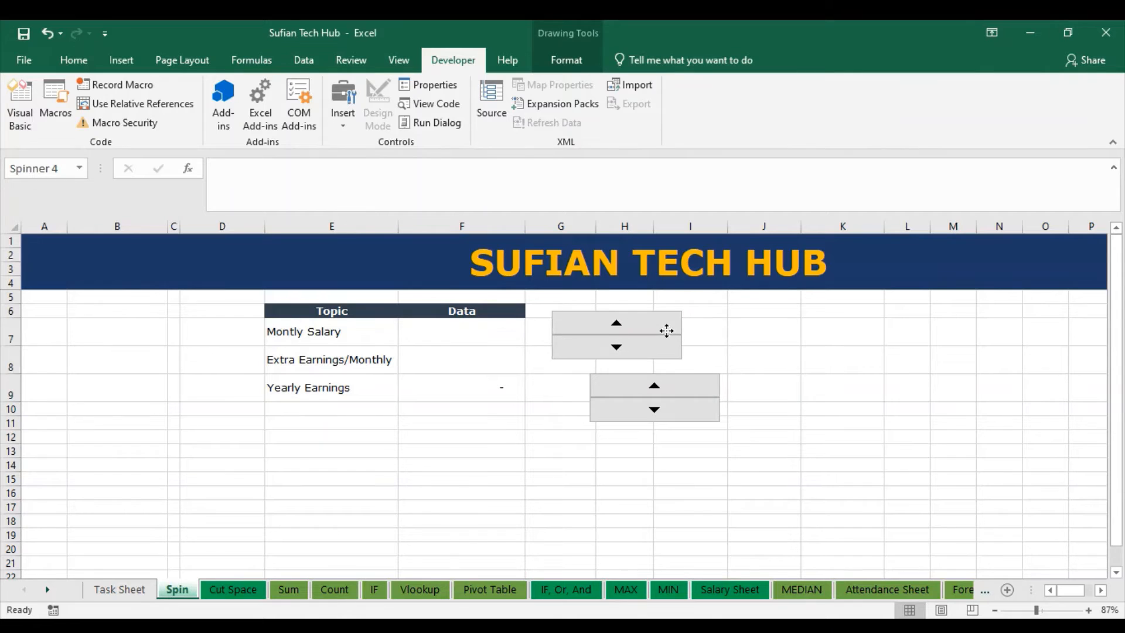
{"action": "right_click", "coordinate": [686, 385]}
{"action": "key", "text": "Escape"}
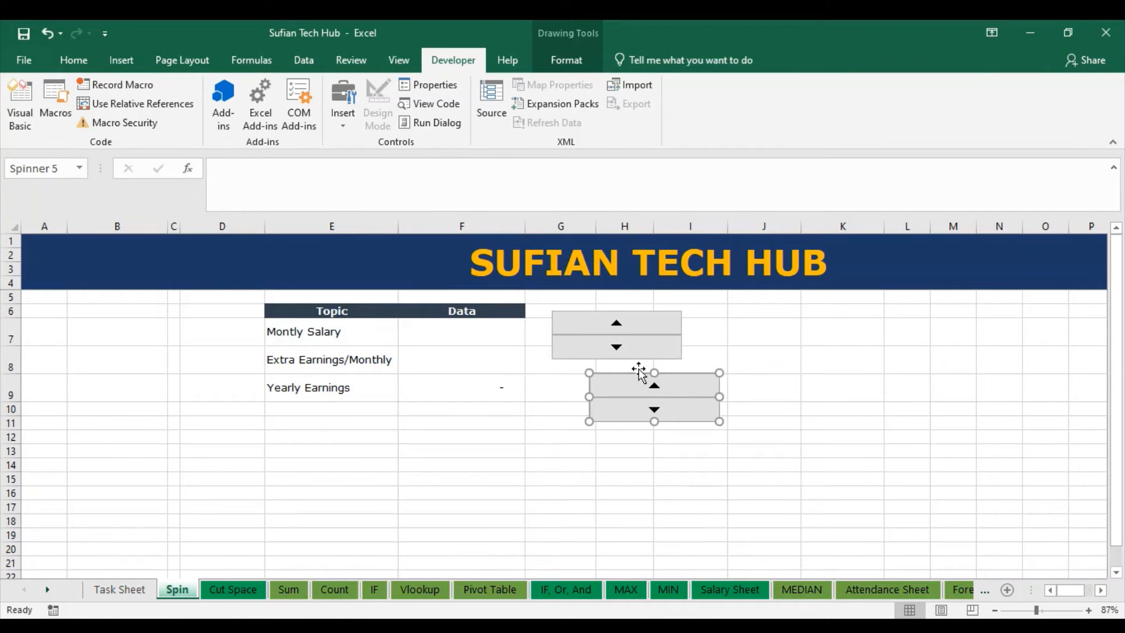
{"action": "left_click_drag", "start_coordinate": [682, 377], "coordinate": [646, 372]}
{"action": "left_click", "coordinate": [715, 351]}
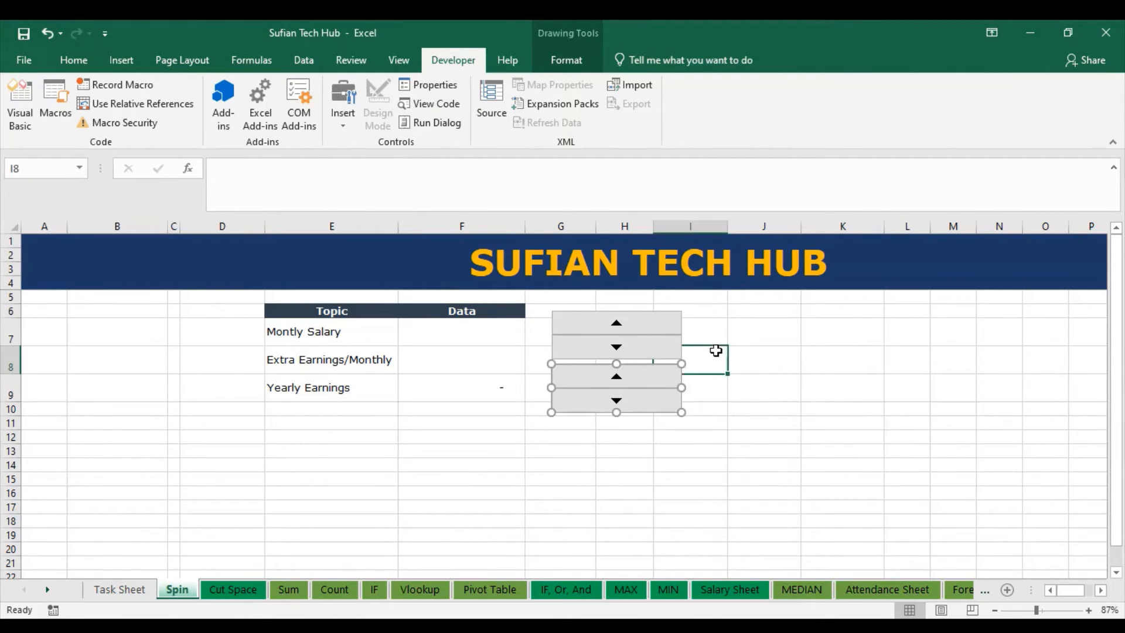
{"action": "left_click", "coordinate": [811, 413]}
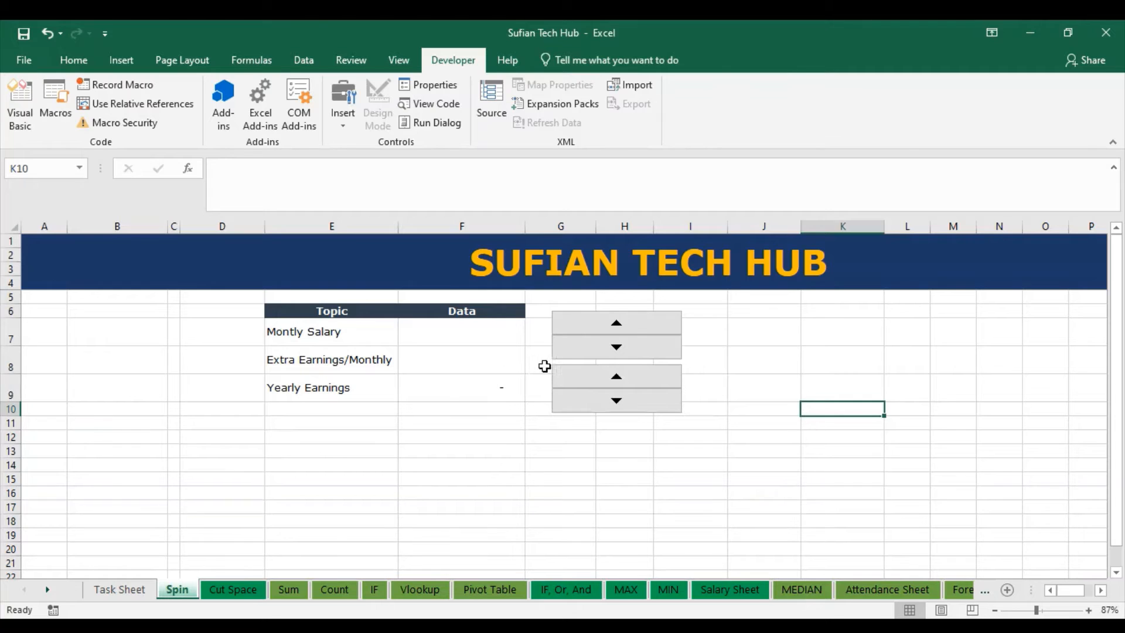
Enter 10000 as the Montly Salary in F7 and 2000 as the Extra Earnings/Monthly in F8.
{"action": "left_click", "coordinate": [475, 334]}
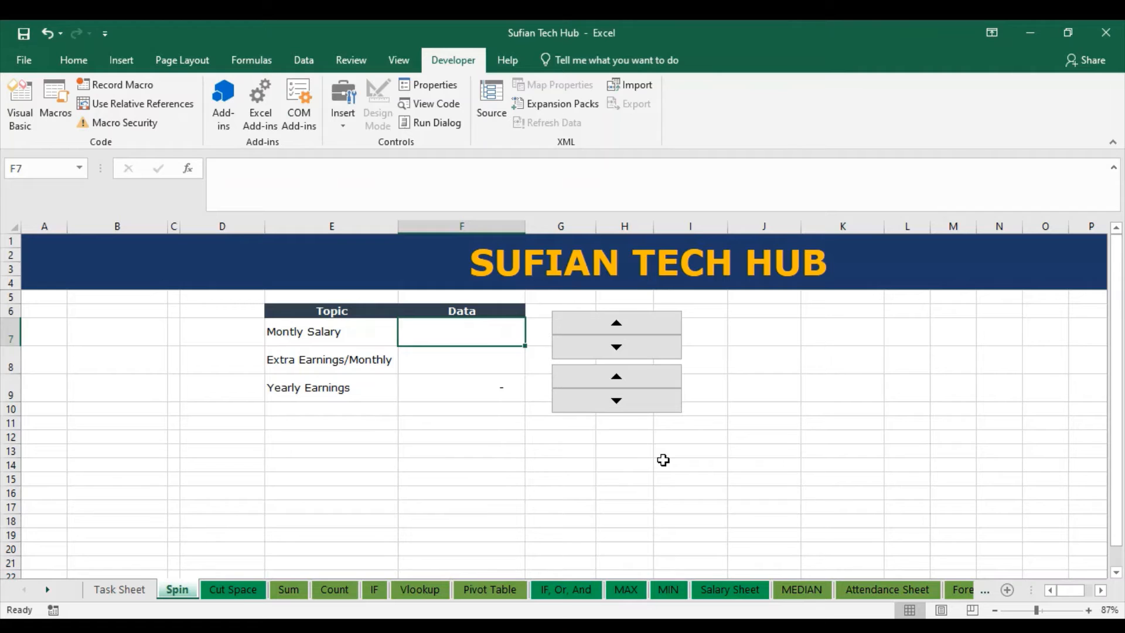
{"action": "type", "text": "10000"}
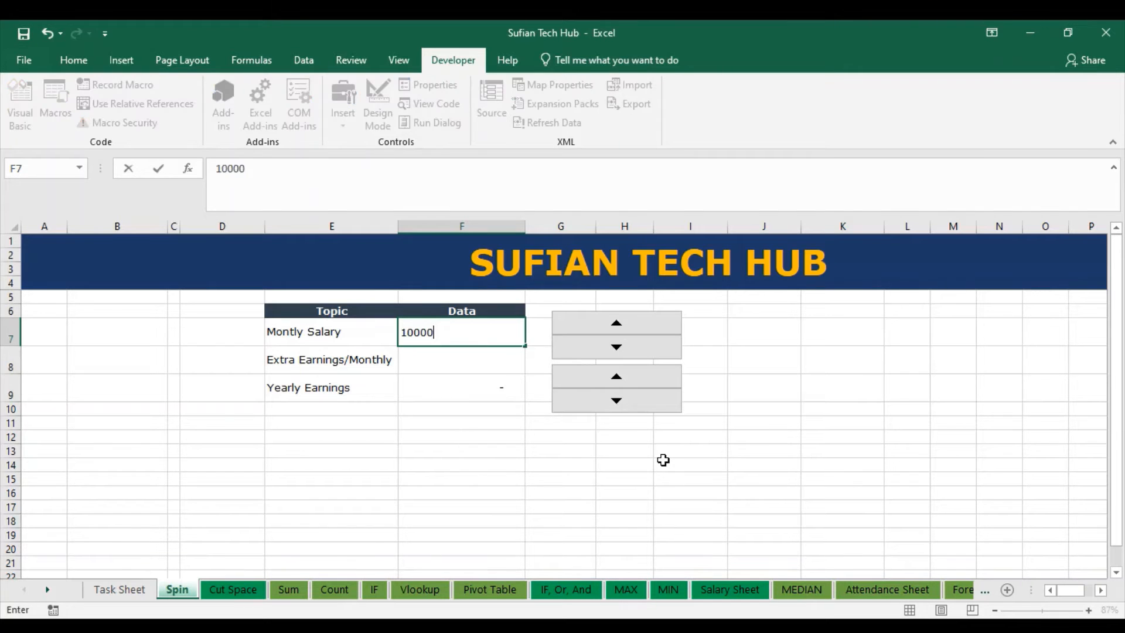
{"action": "key", "text": "Return"}
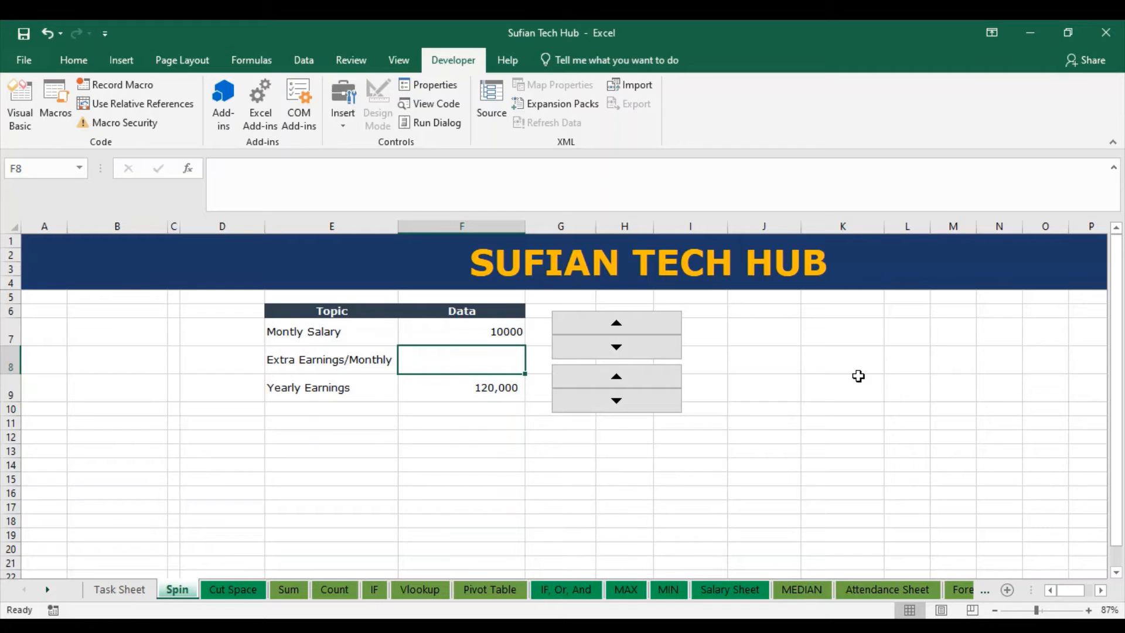
{"action": "type", "text": "2000"}
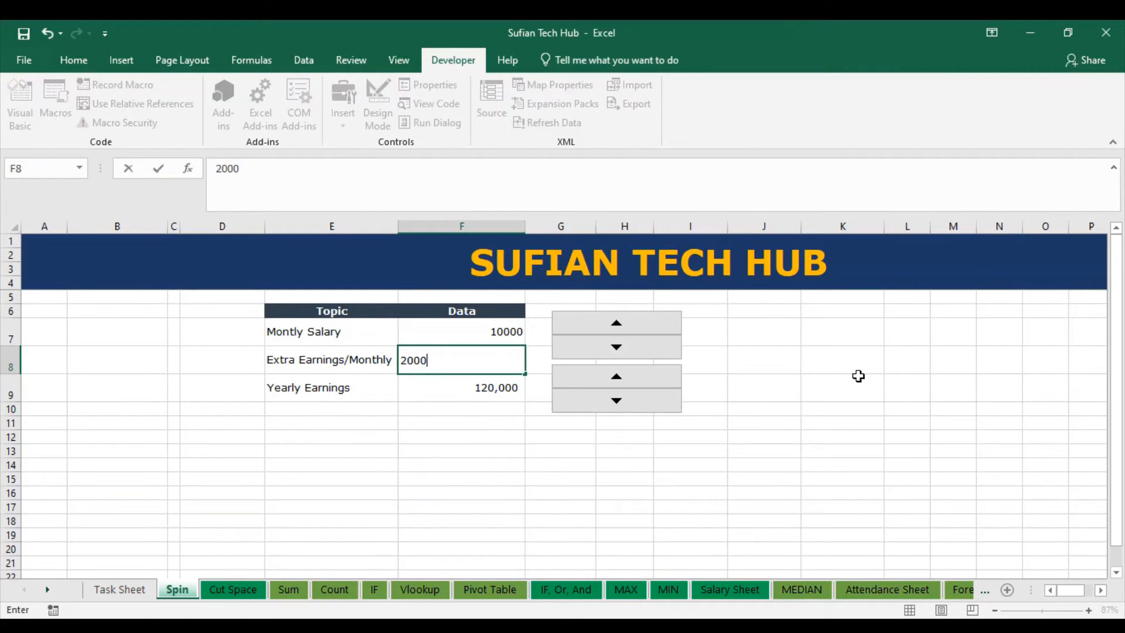
{"action": "key", "text": "Return"}
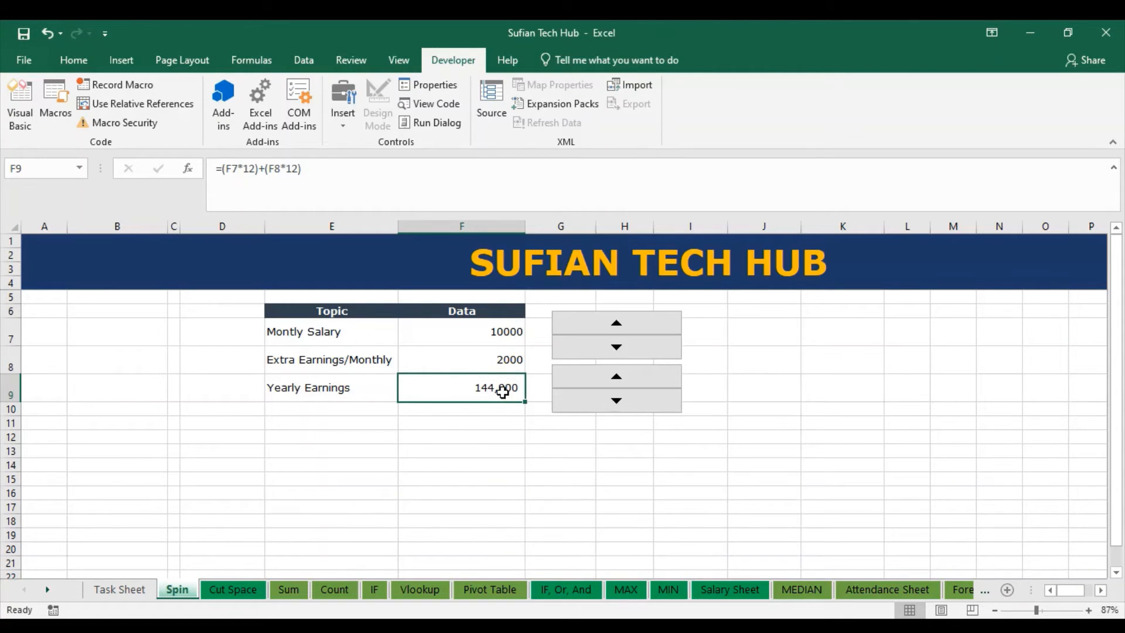
Examine the Yearly Earnings formula in cell F9 and leave it as it is.
{"action": "left_click_drag", "start_coordinate": [323, 175], "coordinate": [218, 172]}
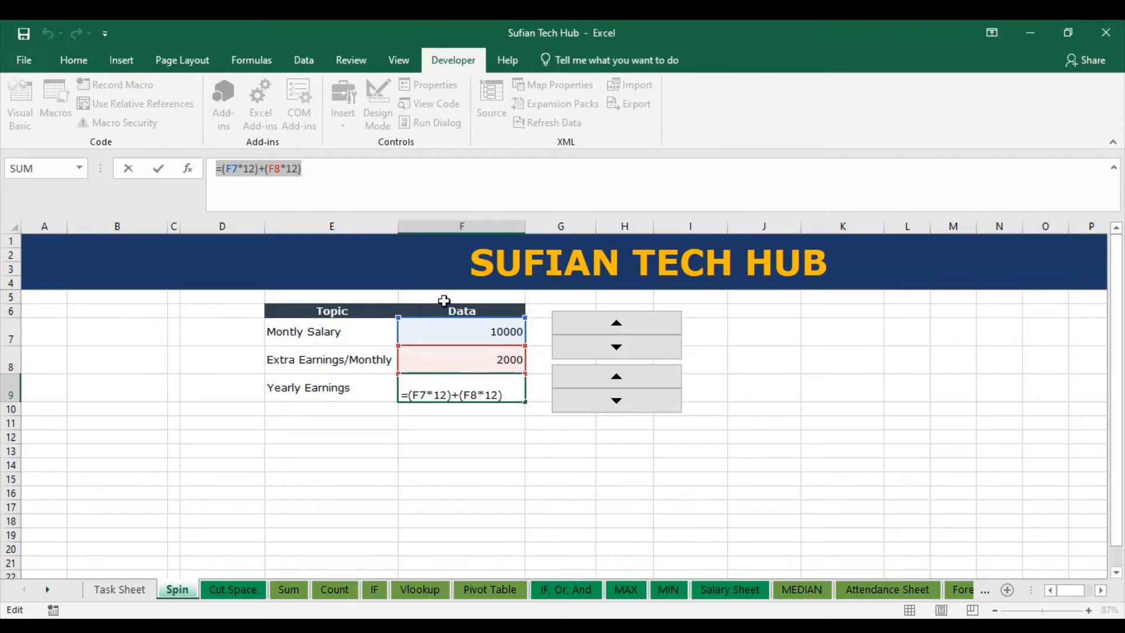
{"action": "left_click", "coordinate": [387, 169]}
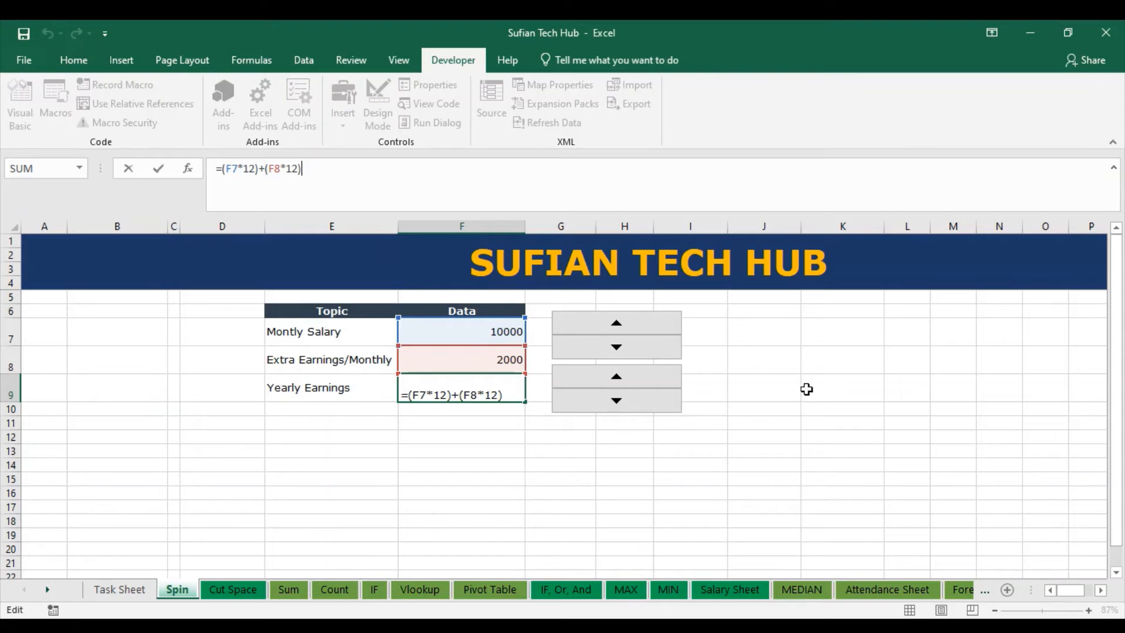
{"action": "left_click", "coordinate": [870, 388]}
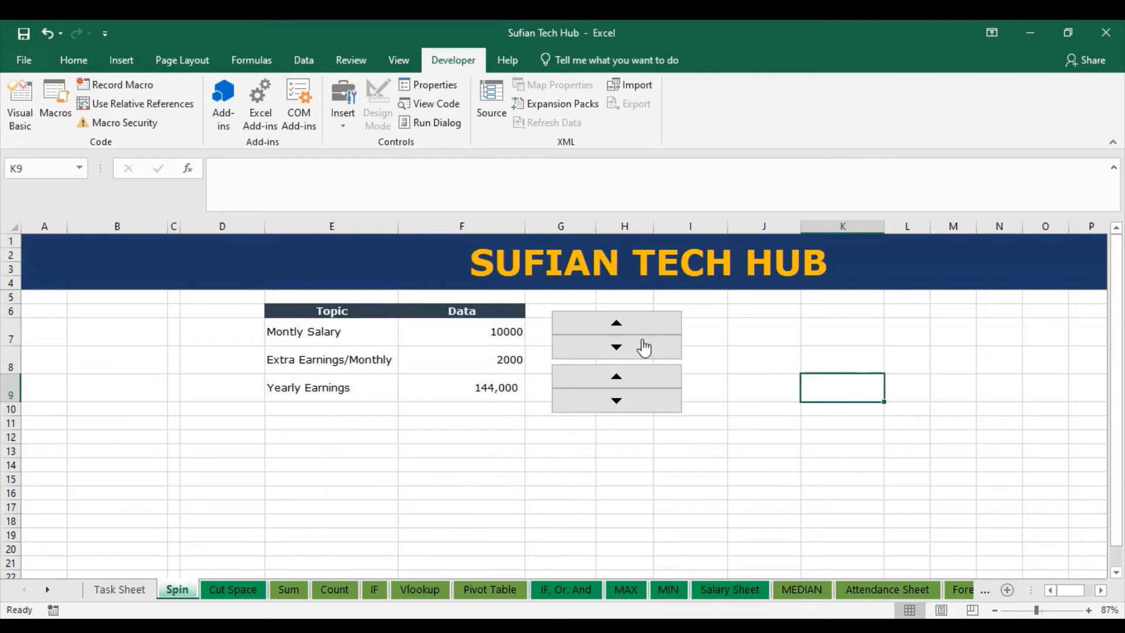
Clear the monthly salary and extra earnings values from cells F7 and F8.
{"action": "left_click", "coordinate": [496, 333]}
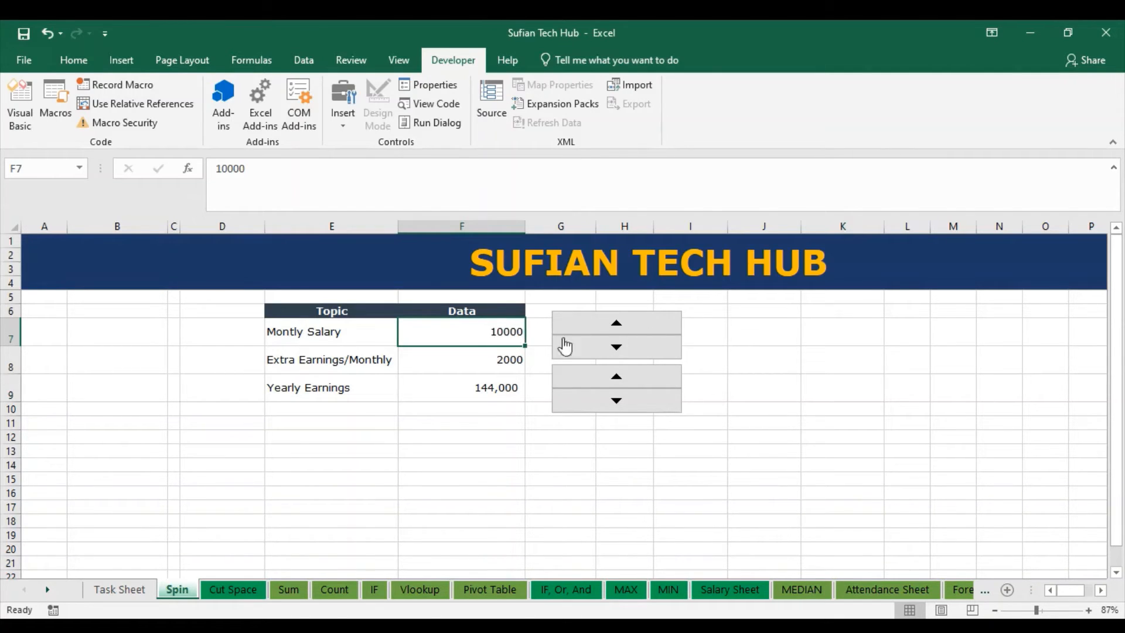
{"action": "left_click", "coordinate": [831, 353]}
{"action": "left_click_drag", "start_coordinate": [485, 328], "coordinate": [487, 369]}
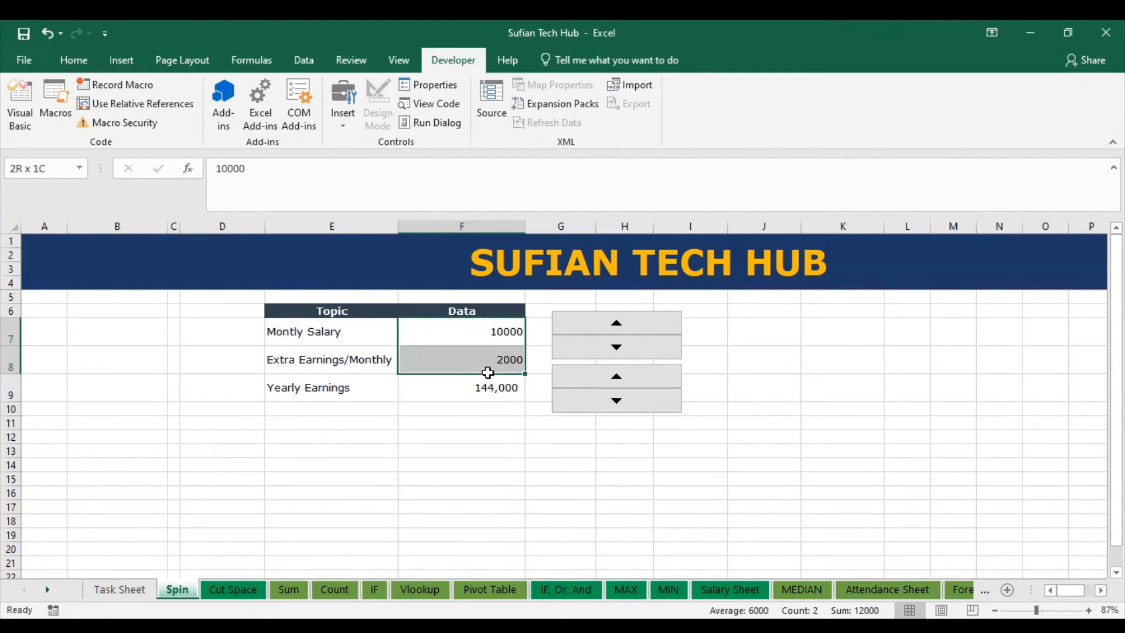
{"action": "key", "text": "Delete"}
{"action": "left_click", "coordinate": [778, 385]}
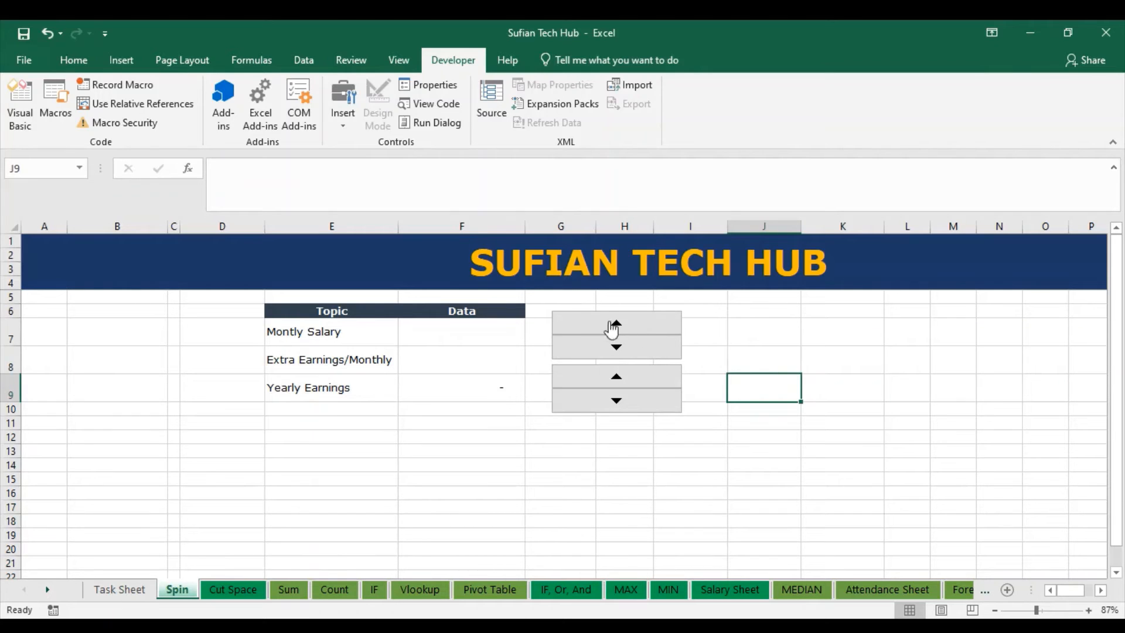
Set the upper spin button's current value to 0 and its incremental change to 1000 in the control format settings.
{"action": "right_click", "coordinate": [667, 328]}
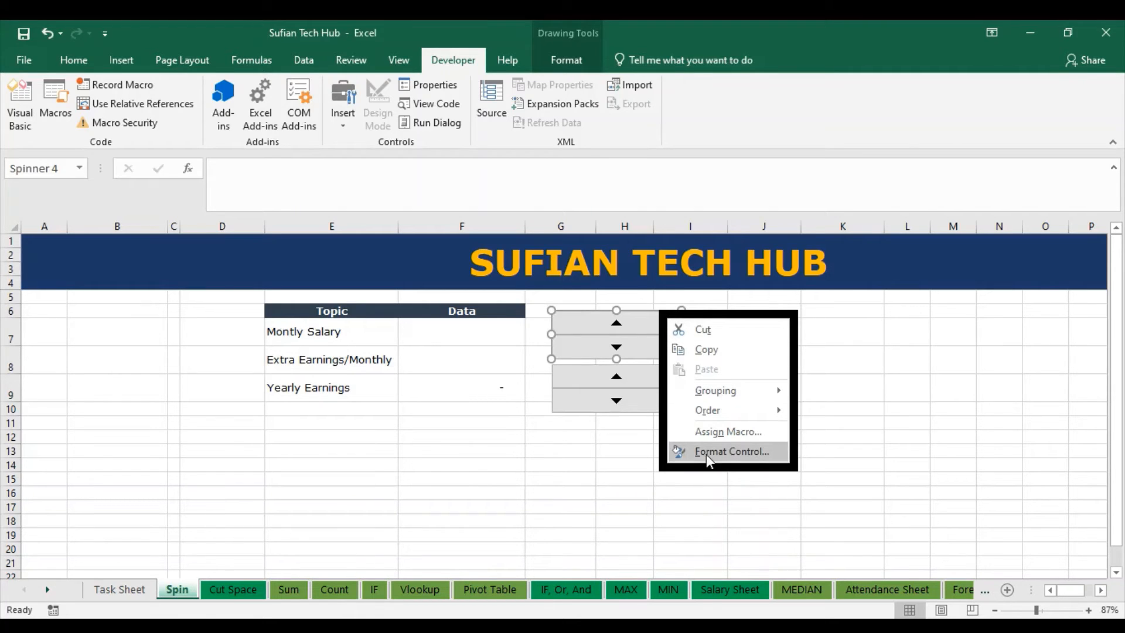
{"action": "left_click", "coordinate": [739, 451]}
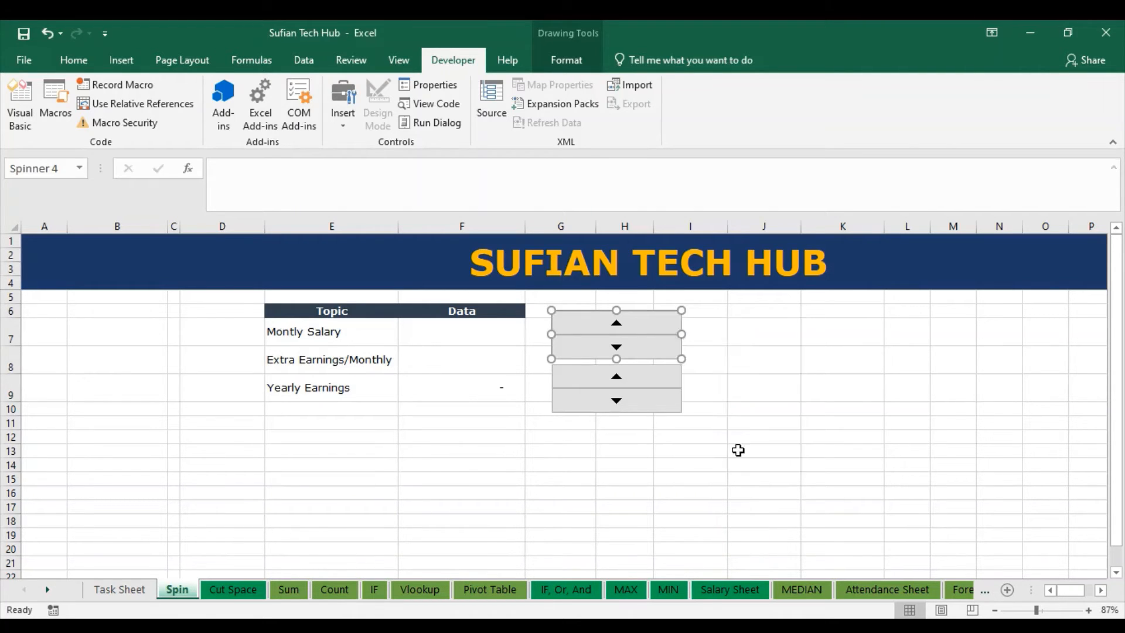
{"action": "left_click_drag", "start_coordinate": [781, 187], "coordinate": [854, 125]}
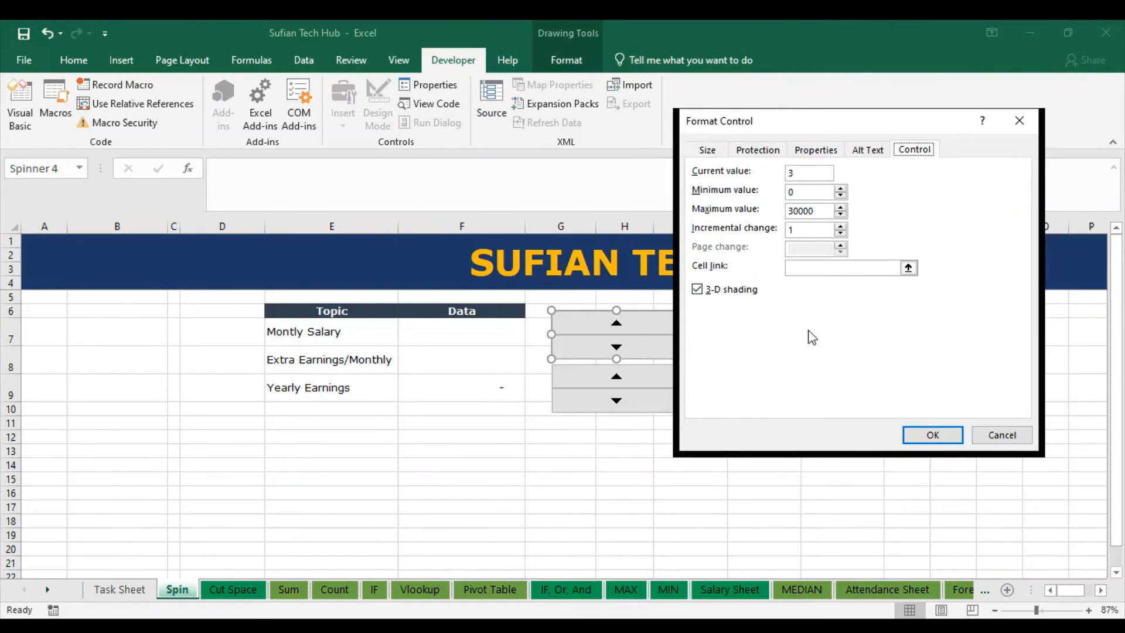
{"action": "left_click_drag", "start_coordinate": [853, 114], "coordinate": [861, 139]}
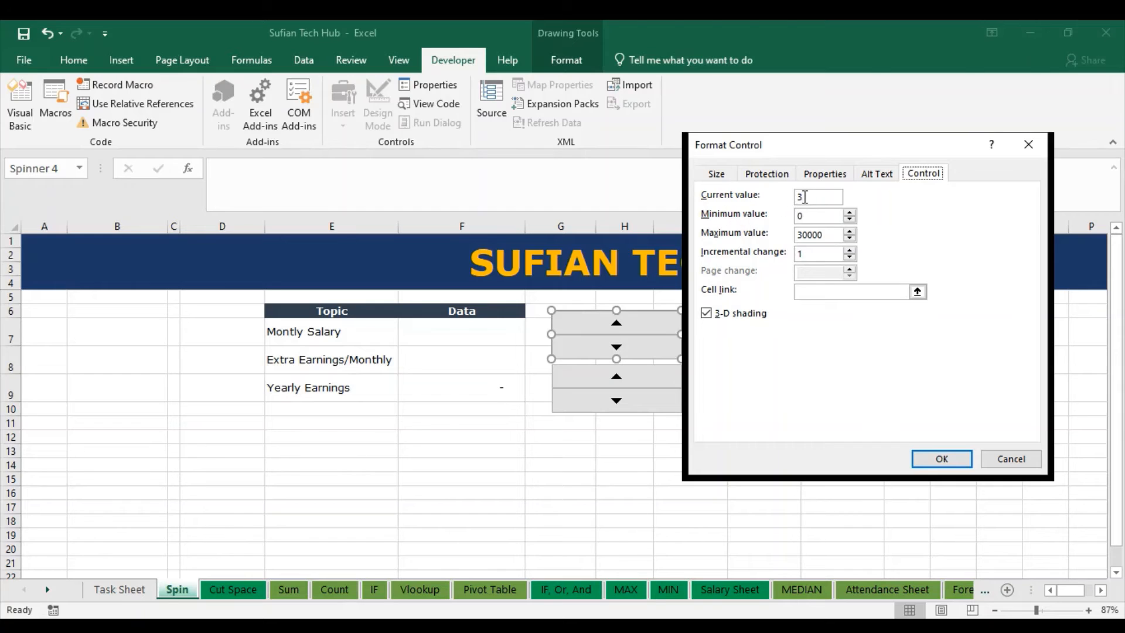
{"action": "left_click", "coordinate": [807, 198]}
{"action": "left_click", "coordinate": [803, 235]}
{"action": "left_click", "coordinate": [818, 255]}
{"action": "key", "text": "BackSpace"}
{"action": "type", "text": "1000"}
{"action": "left_click_drag", "start_coordinate": [847, 151], "coordinate": [830, 140]}
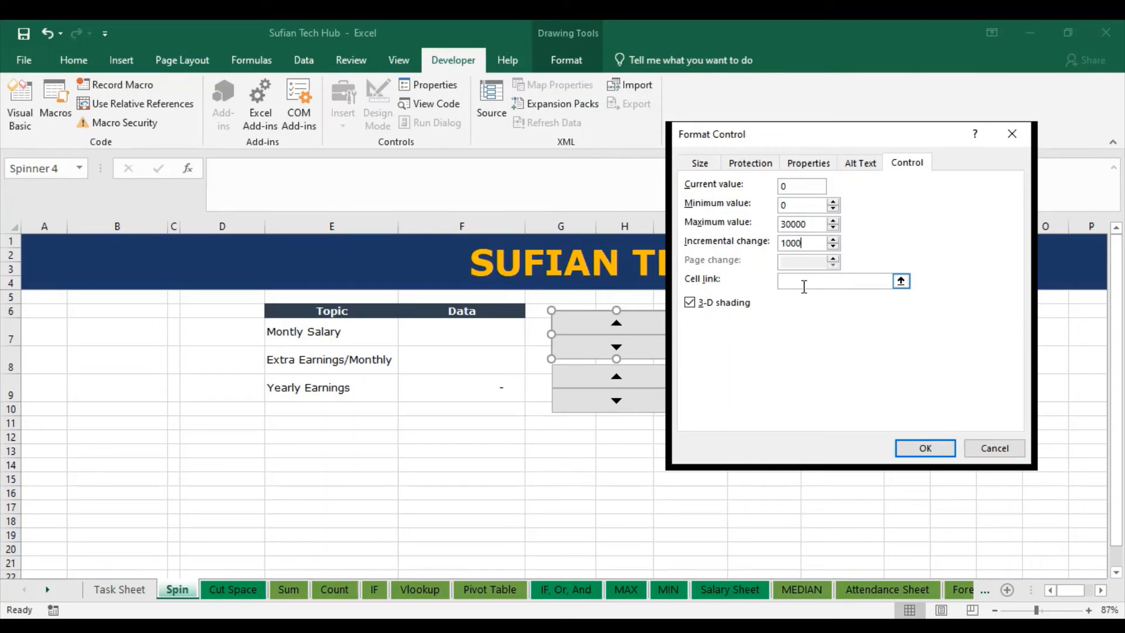
Link the upper spin button to the Montly Salary cell F7, apply the settings and deselect the control.
{"action": "left_click_drag", "start_coordinate": [875, 140], "coordinate": [866, 139]}
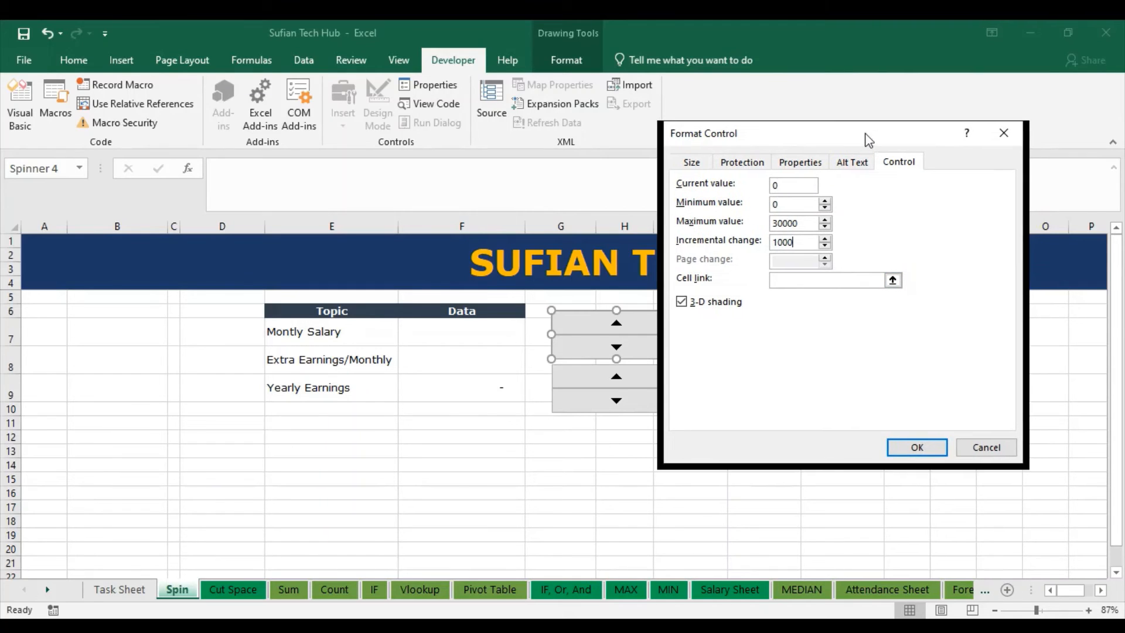
{"action": "left_click", "coordinate": [789, 283]}
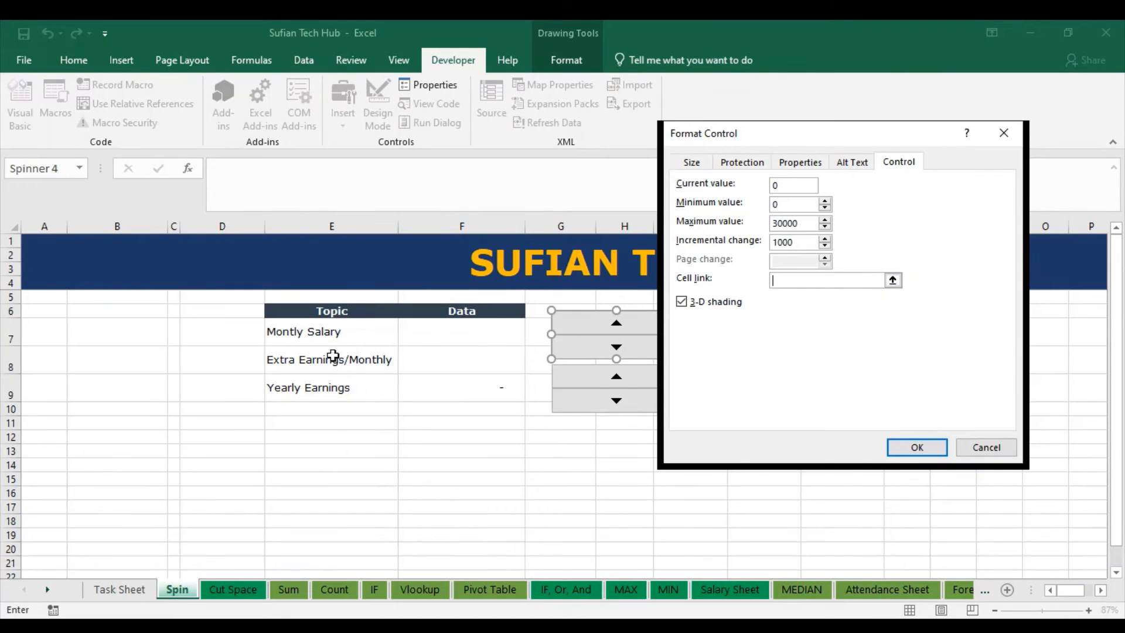
{"action": "left_click", "coordinate": [445, 332]}
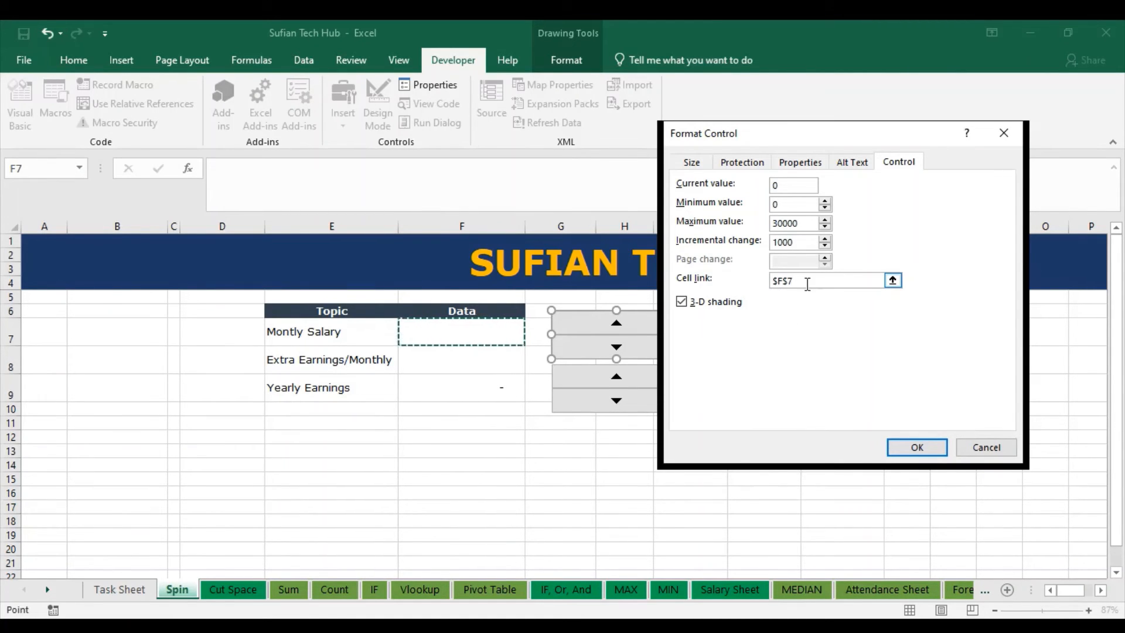
{"action": "left_click", "coordinate": [912, 448]}
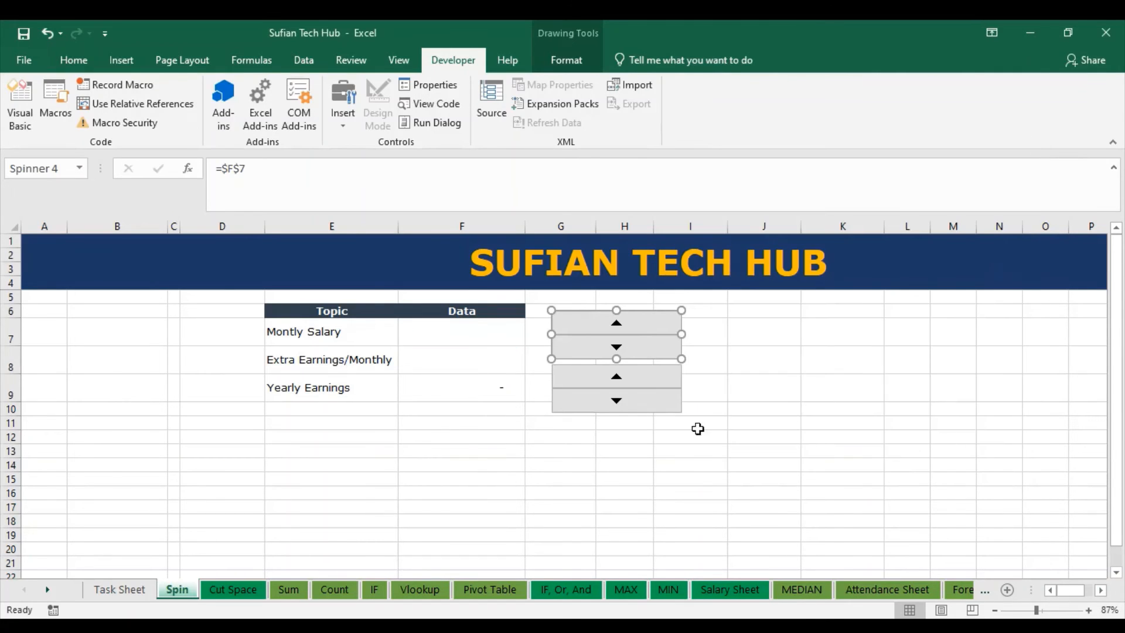
{"action": "left_click", "coordinate": [761, 331]}
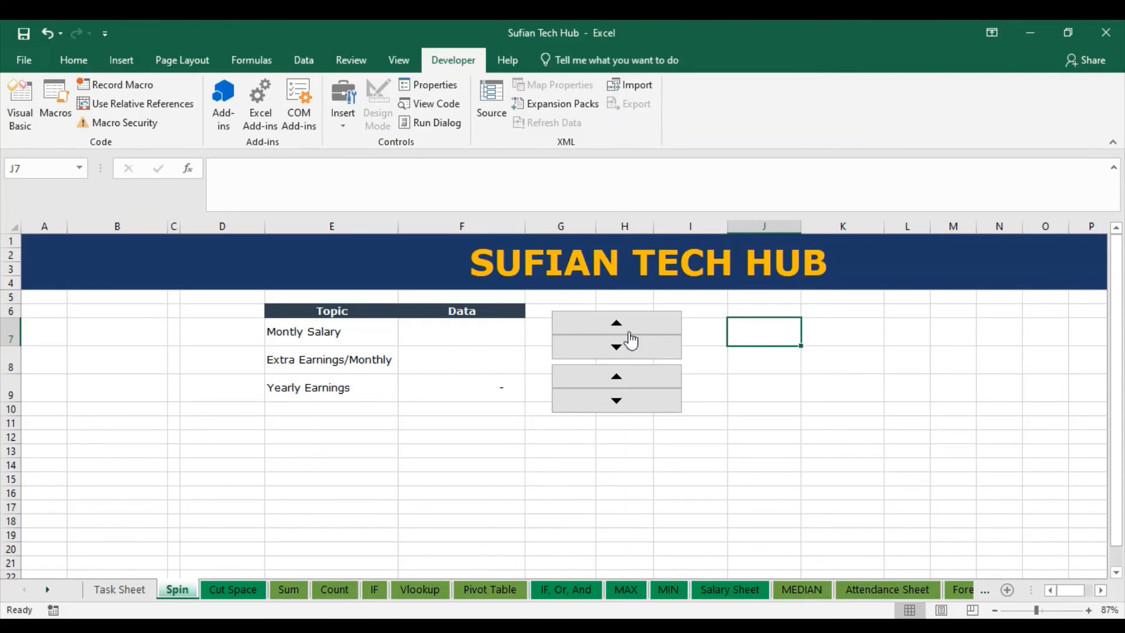
Try one upward step on the salary spin button, then enter 10000 as the Montly Salary in F7.
{"action": "left_click", "coordinate": [631, 332]}
{"action": "left_click", "coordinate": [491, 336]}
{"action": "type", "text": "10000"}
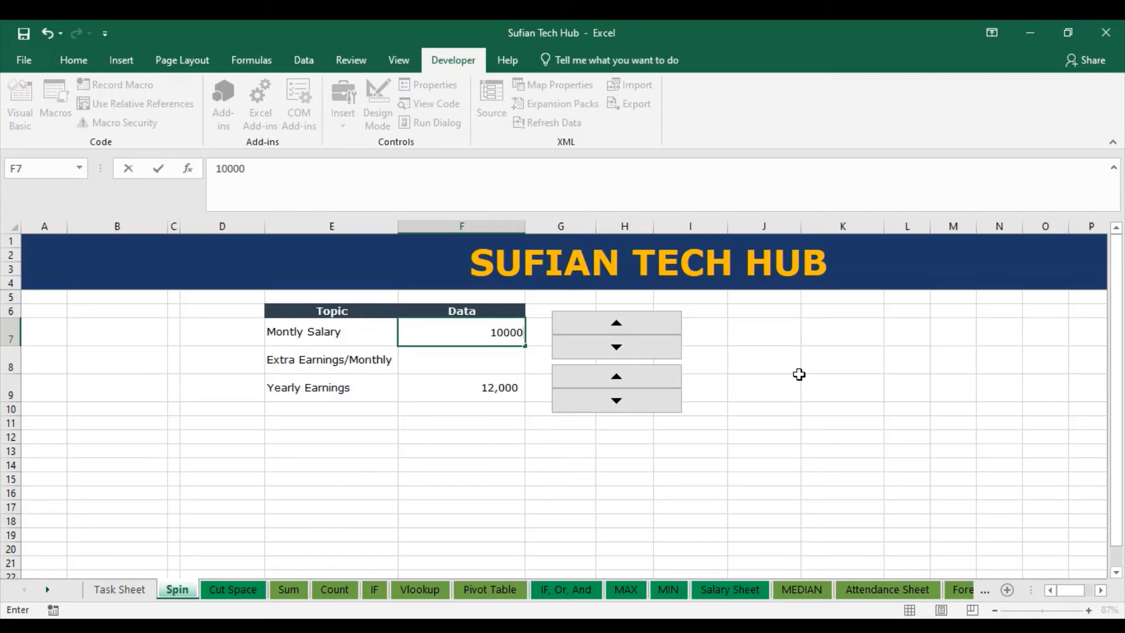
{"action": "key", "text": "Return"}
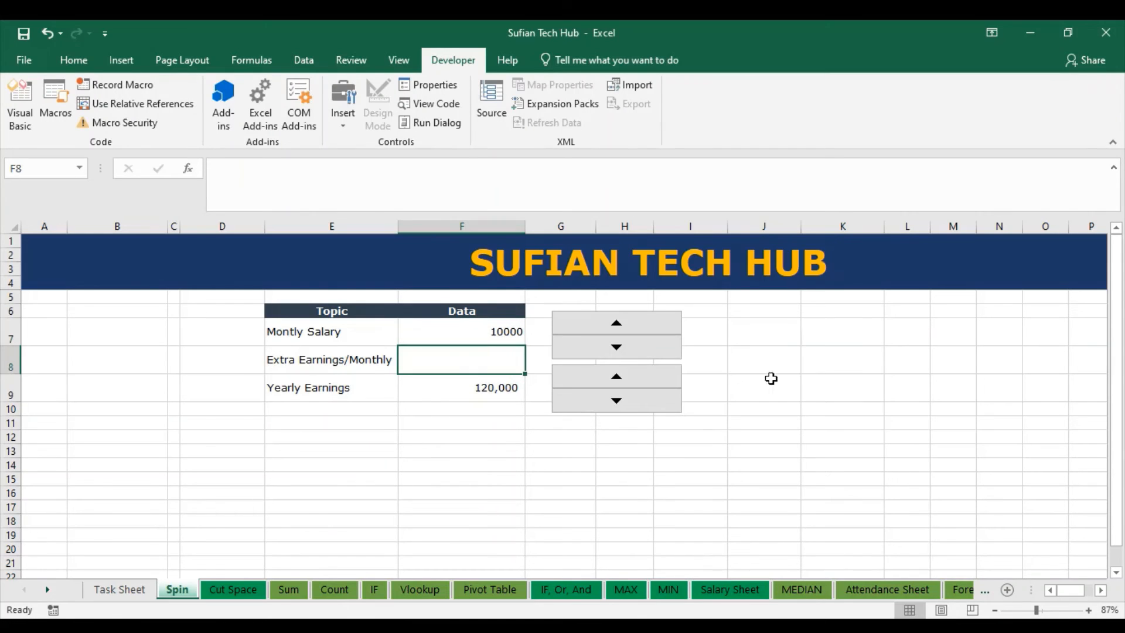
{"action": "left_click", "coordinate": [769, 380]}
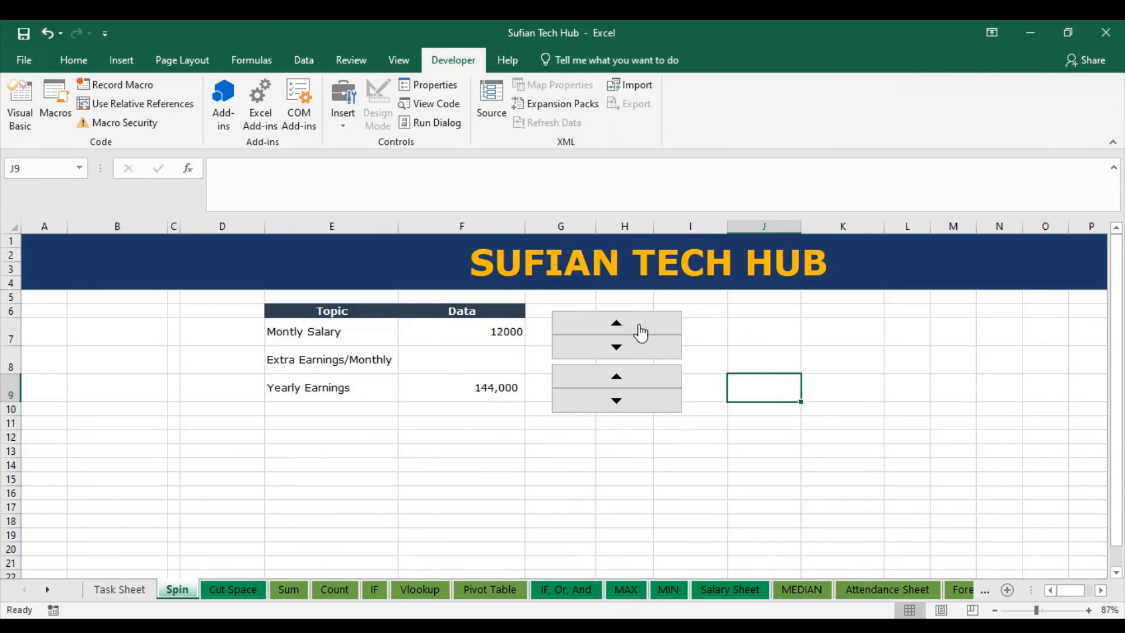
Step the Montly Salary up, down and up again with the upper spin button, finishing at 14000.
{"action": "left_click", "coordinate": [640, 329]}
{"action": "left_click", "coordinate": [624, 327]}
{"action": "left_click", "coordinate": [622, 330]}
{"action": "left_click", "coordinate": [631, 354]}
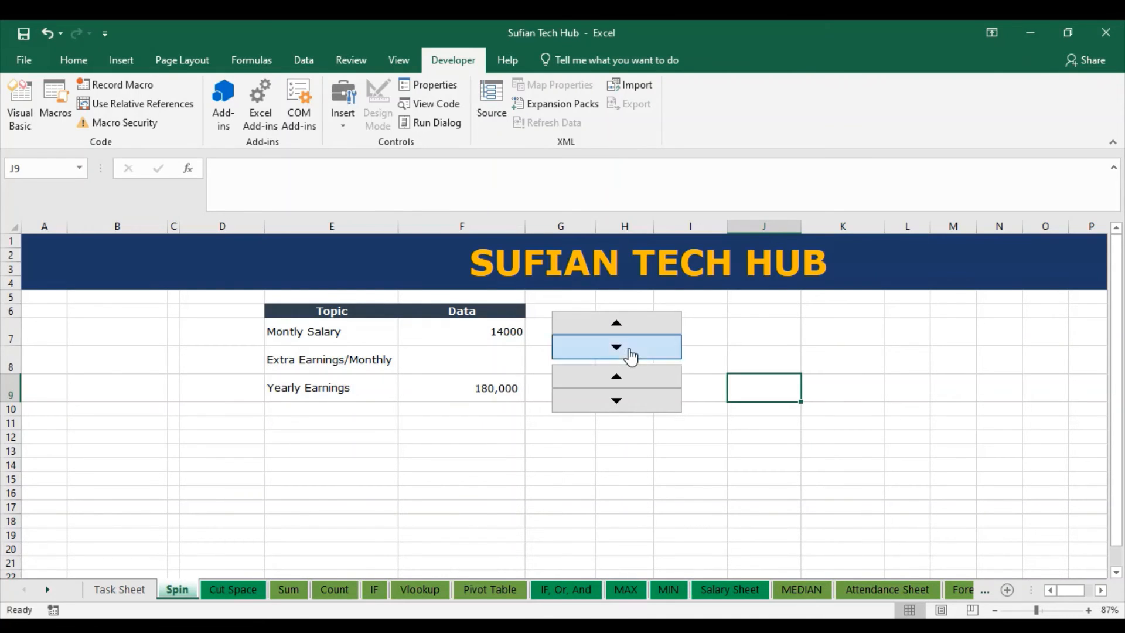
{"action": "left_click", "coordinate": [630, 354]}
{"action": "left_click", "coordinate": [630, 355]}
{"action": "left_click", "coordinate": [630, 354]}
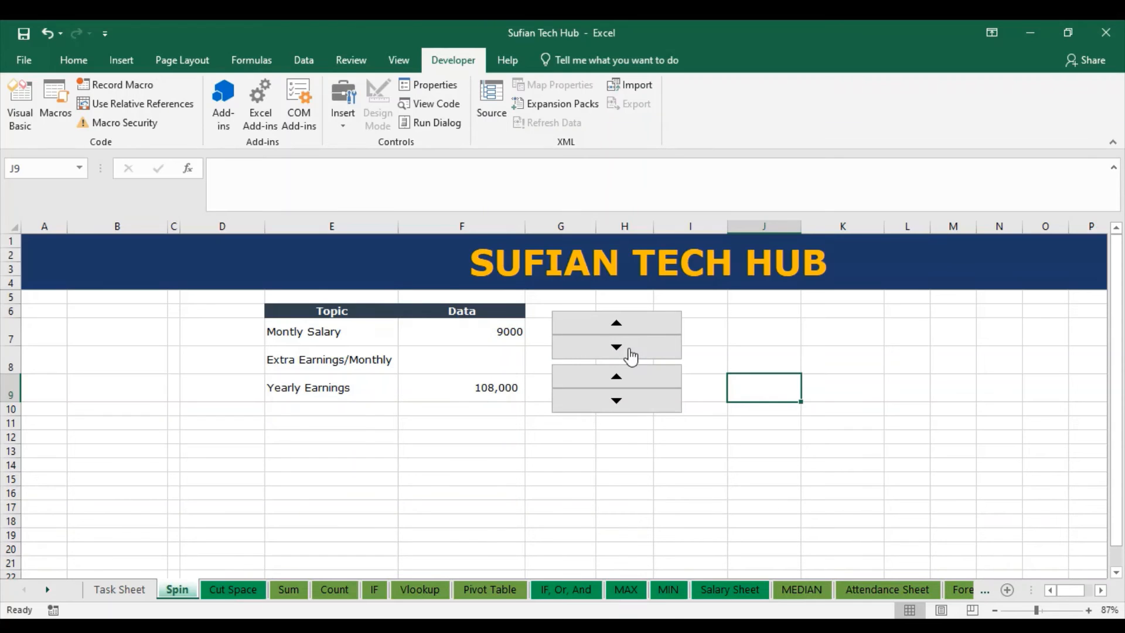
{"action": "left_click", "coordinate": [630, 356]}
{"action": "left_click", "coordinate": [630, 355]}
{"action": "left_click", "coordinate": [630, 356]}
{"action": "left_click", "coordinate": [631, 356]}
{"action": "left_click", "coordinate": [638, 333]}
{"action": "left_click", "coordinate": [638, 333]}
{"action": "left_click", "coordinate": [638, 333]}
{"action": "left_click", "coordinate": [638, 332]}
{"action": "left_click", "coordinate": [639, 333]}
{"action": "left_click", "coordinate": [638, 332]}
{"action": "left_click", "coordinate": [638, 333]}
{"action": "left_click", "coordinate": [638, 333]}
Set the lower spin button's incremental change to 500 and link it to the Extra Earnings/Monthly cell F8.
{"action": "left_click", "coordinate": [498, 364]}
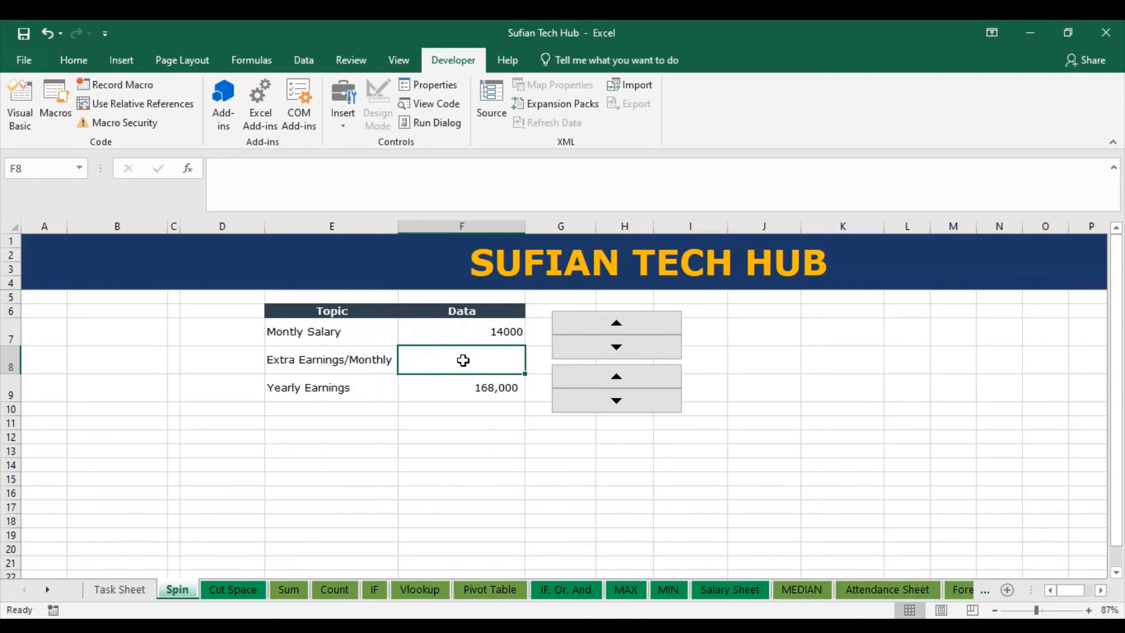
{"action": "right_click", "coordinate": [651, 383]}
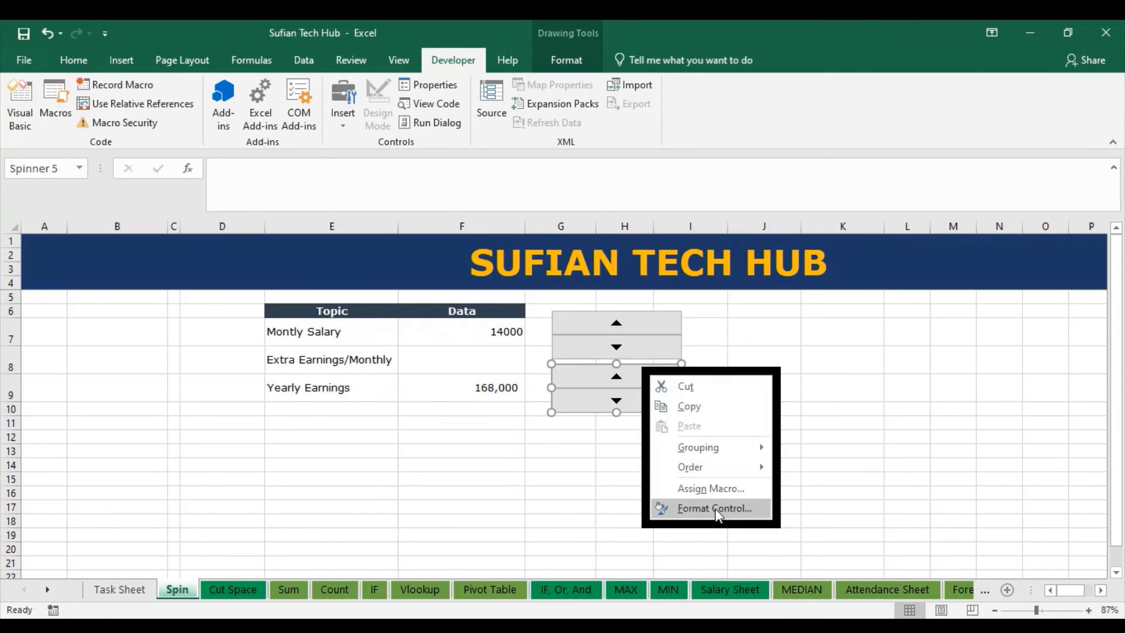
{"action": "left_click", "coordinate": [715, 509]}
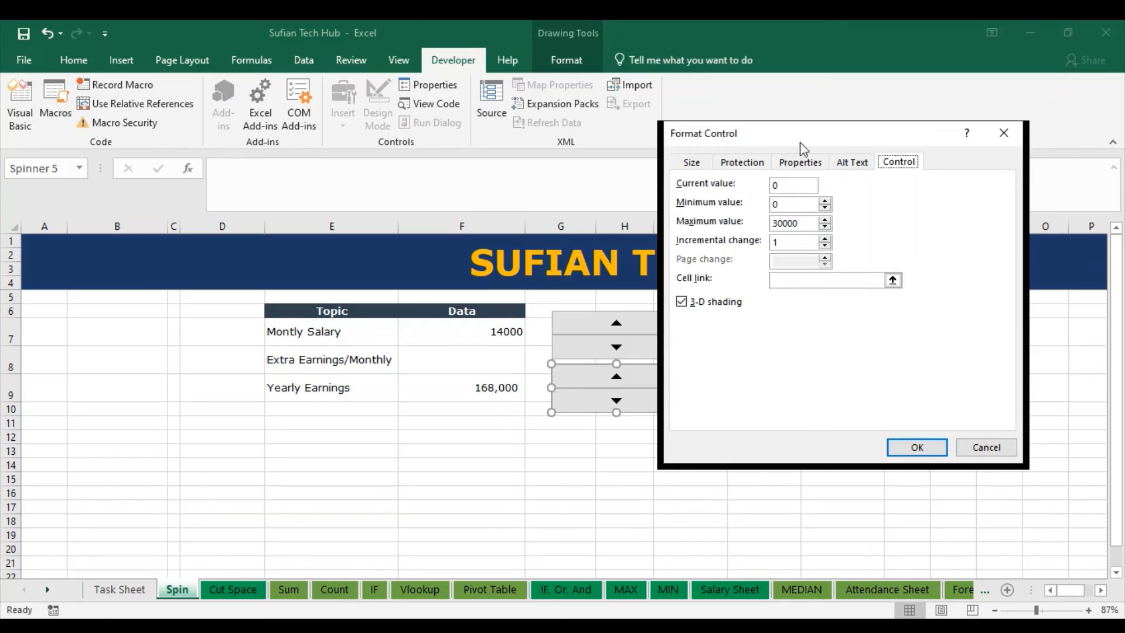
{"action": "left_click", "coordinate": [805, 233]}
{"action": "left_click_drag", "start_coordinate": [804, 233], "coordinate": [791, 232]}
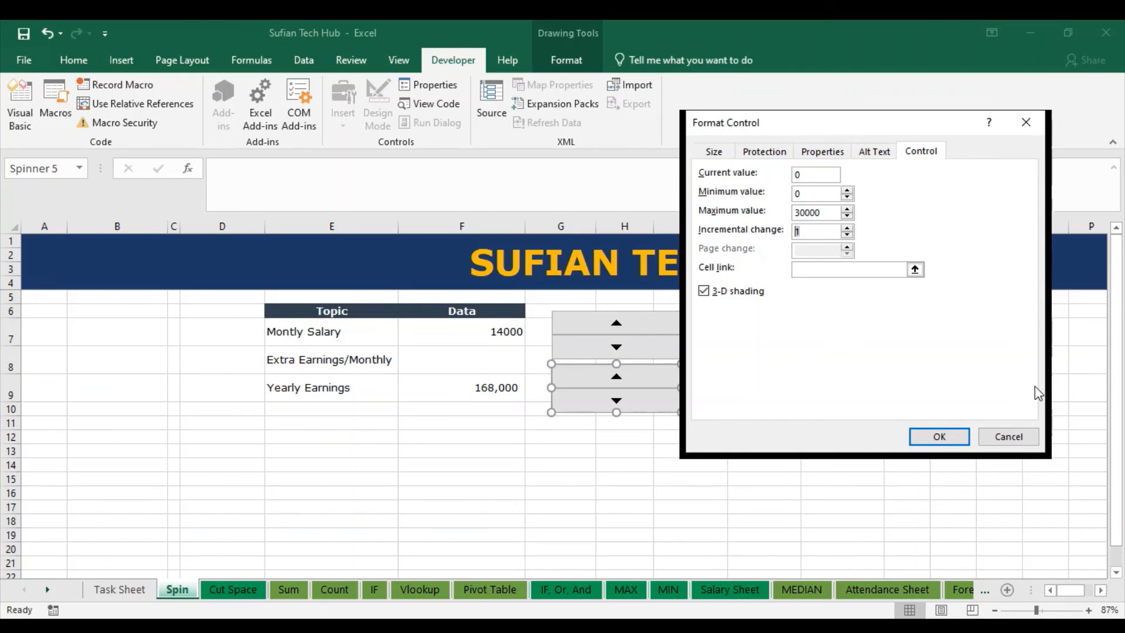
{"action": "type", "text": "500"}
{"action": "left_click", "coordinate": [850, 269]}
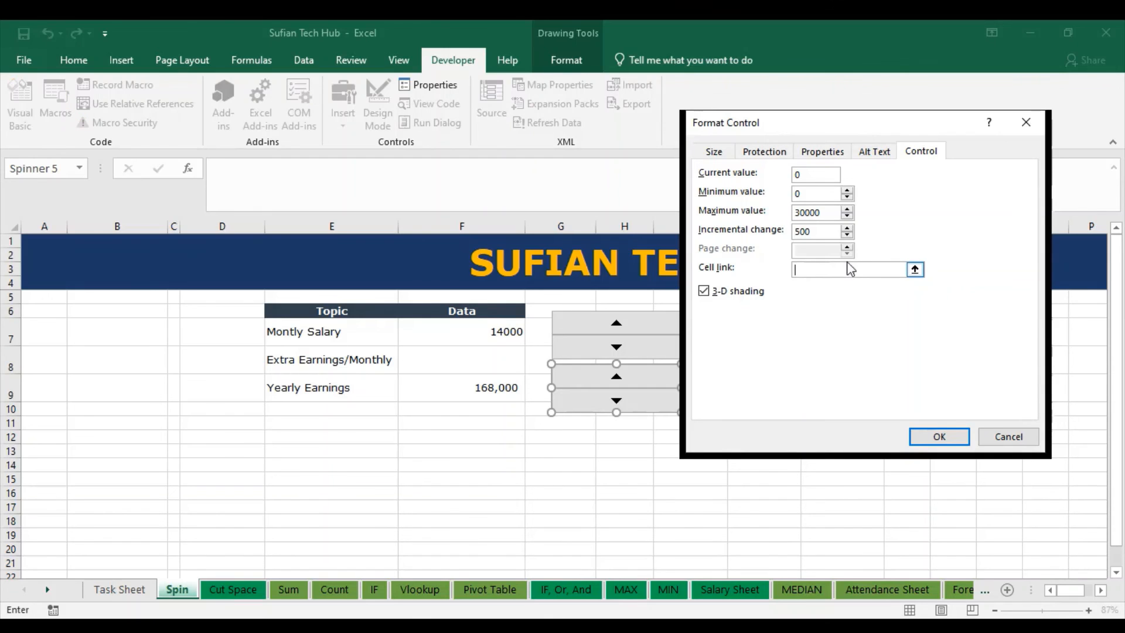
{"action": "left_click", "coordinate": [474, 355]}
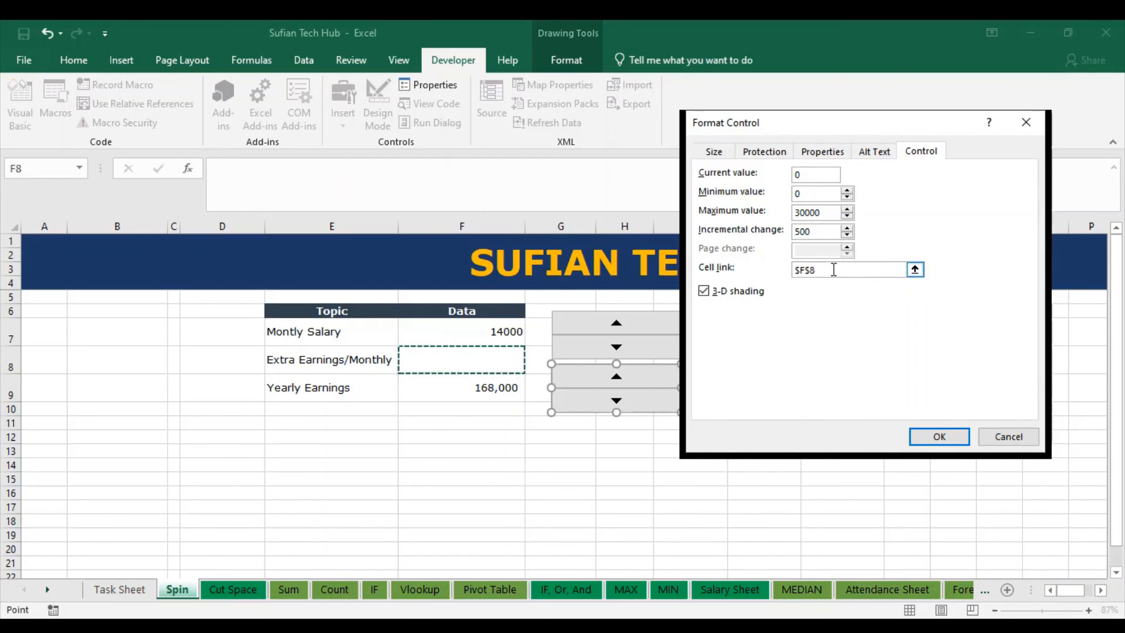
{"action": "left_click", "coordinate": [938, 436]}
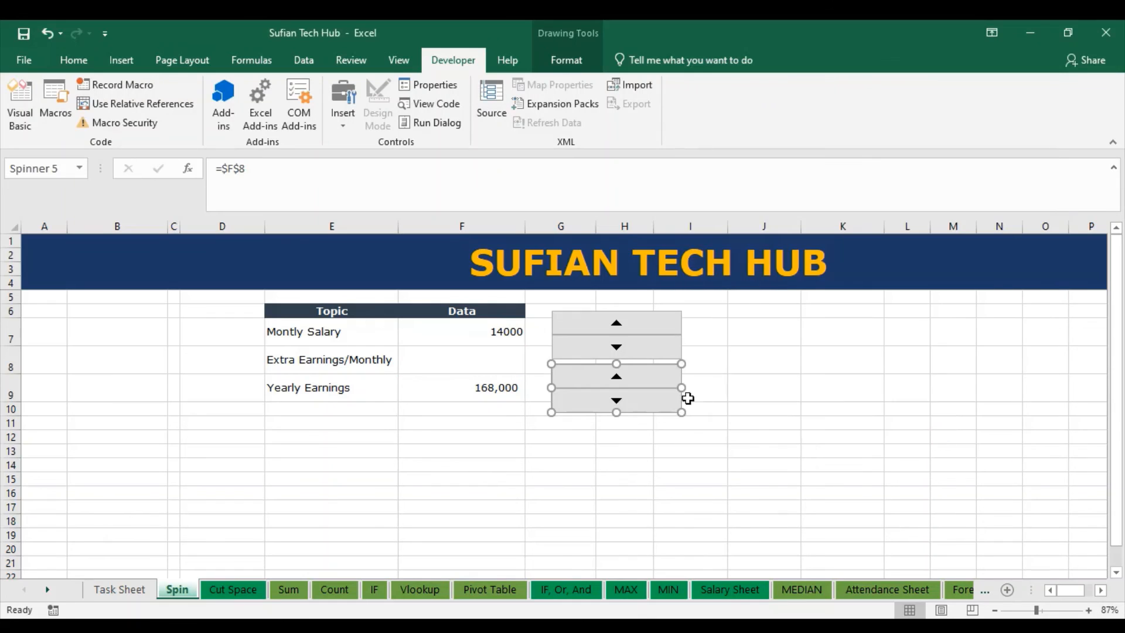
{"action": "key", "text": "Escape"}
Enter 2000 as the Extra Earnings/Monthly in F8.
{"action": "type", "text": "2000"}
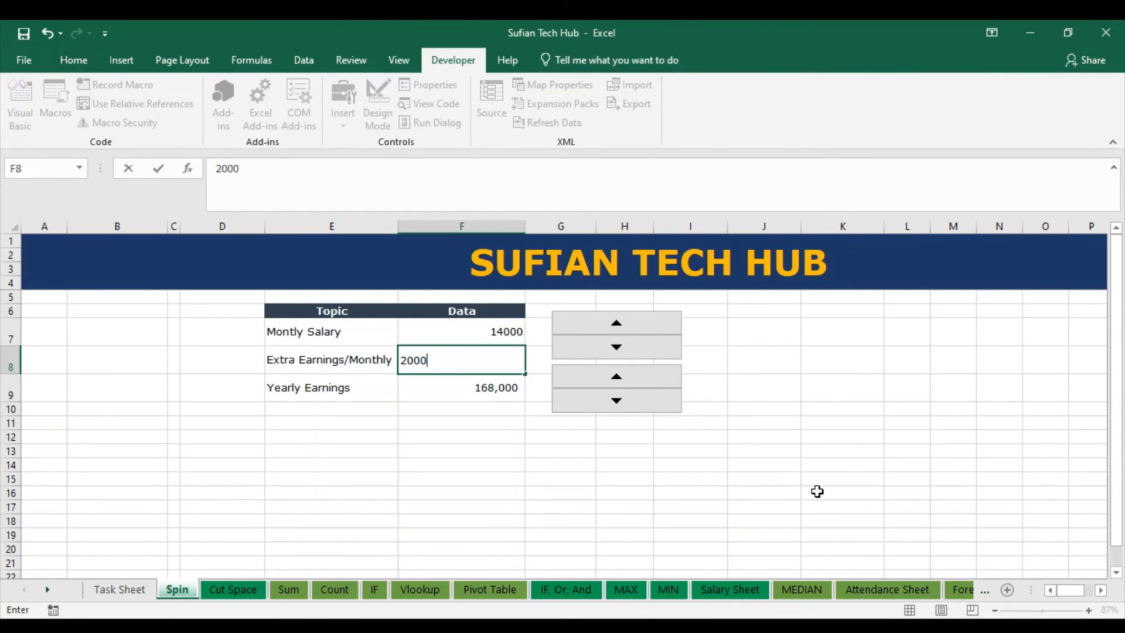
{"action": "key", "text": "Return"}
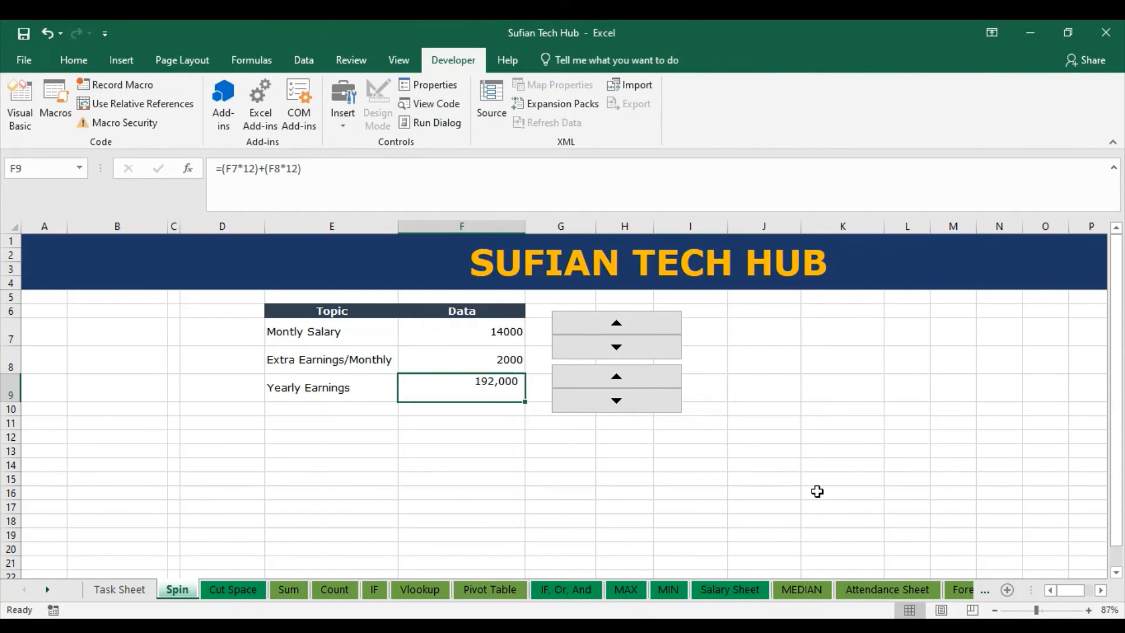
{"action": "left_click", "coordinate": [492, 358]}
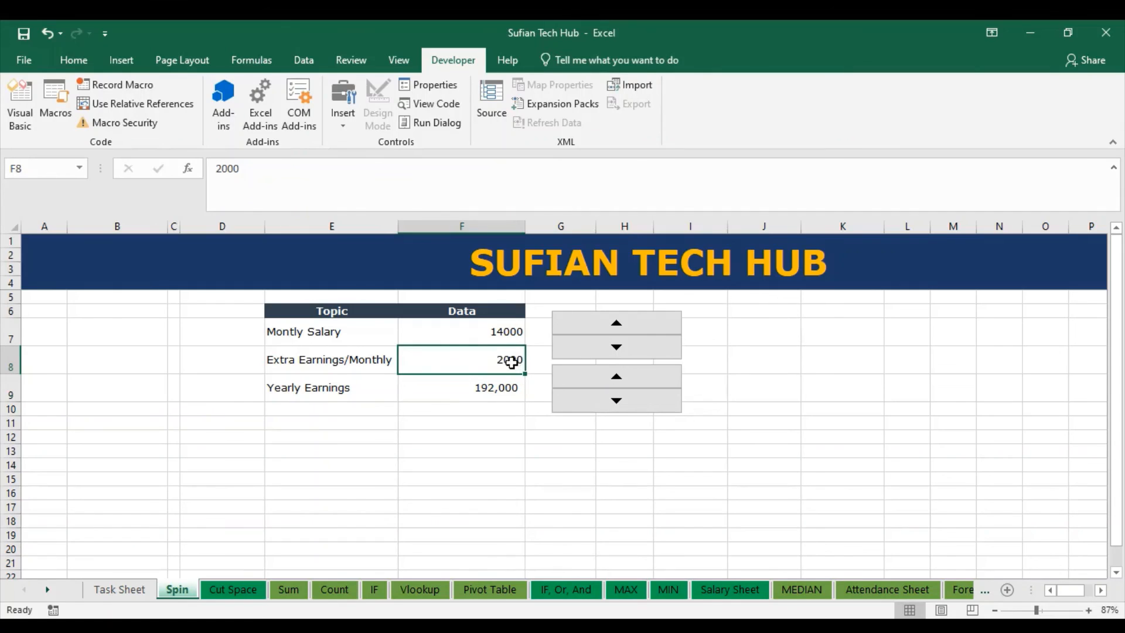
Use the spin buttons to raise the Montly Salary to 17000 and the Extra Earnings/Monthly to 4500.
{"action": "left_click", "coordinate": [629, 385]}
{"action": "left_click", "coordinate": [615, 381]}
{"action": "left_click", "coordinate": [662, 328]}
{"action": "left_click", "coordinate": [638, 383]}
{"action": "left_click", "coordinate": [638, 384]}
{"action": "left_click", "coordinate": [638, 384]}
{"action": "left_click", "coordinate": [823, 359]}
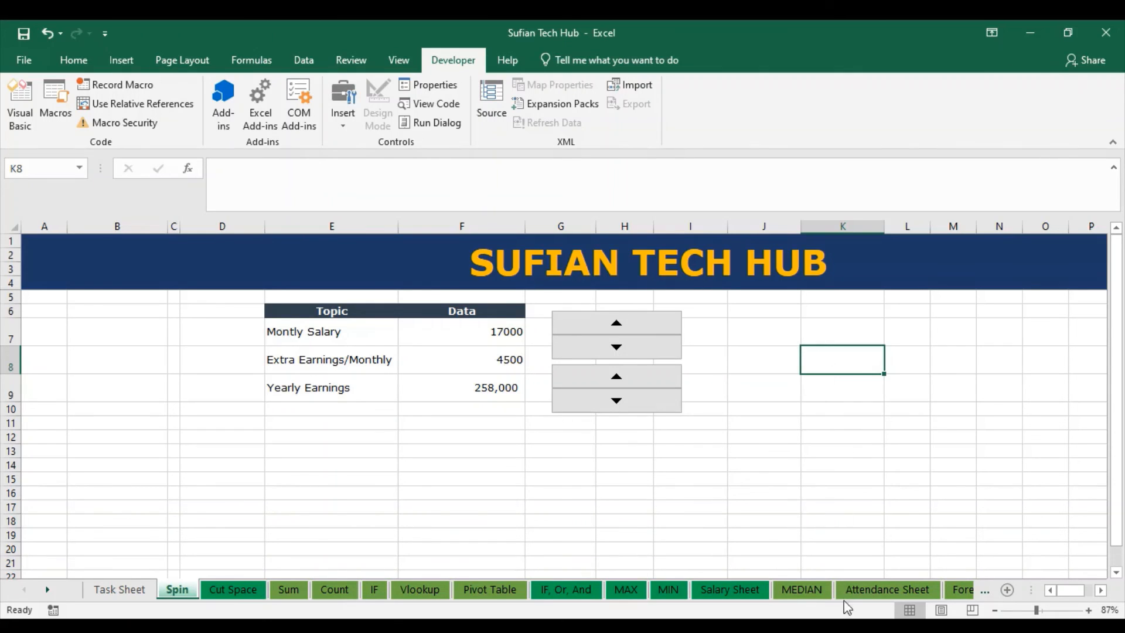
{"action": "left_click", "coordinate": [849, 627]}
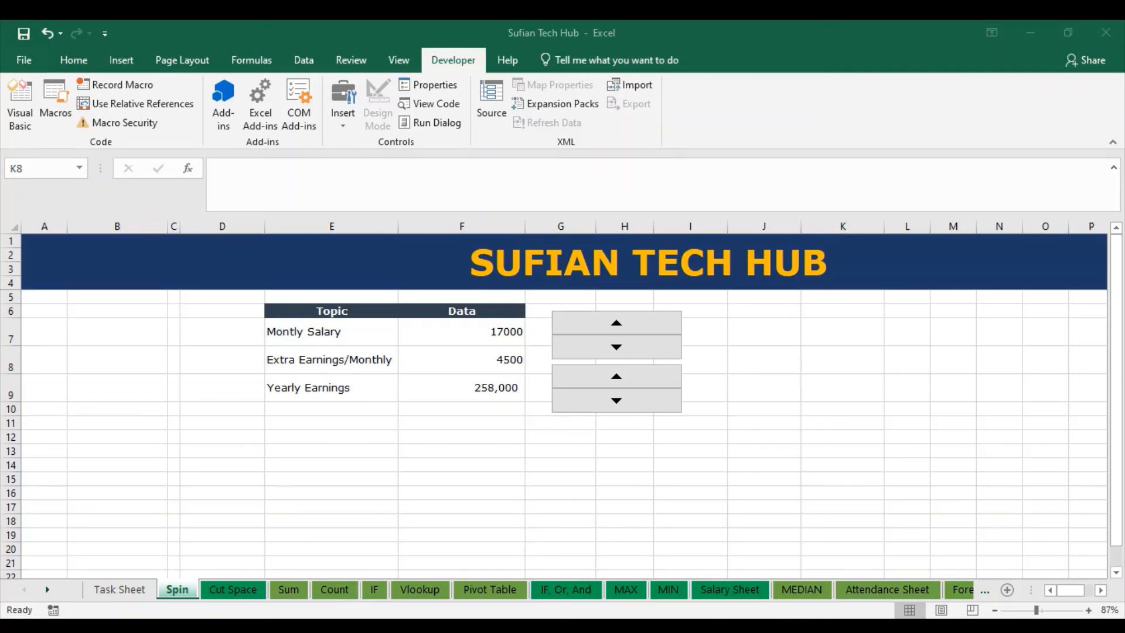